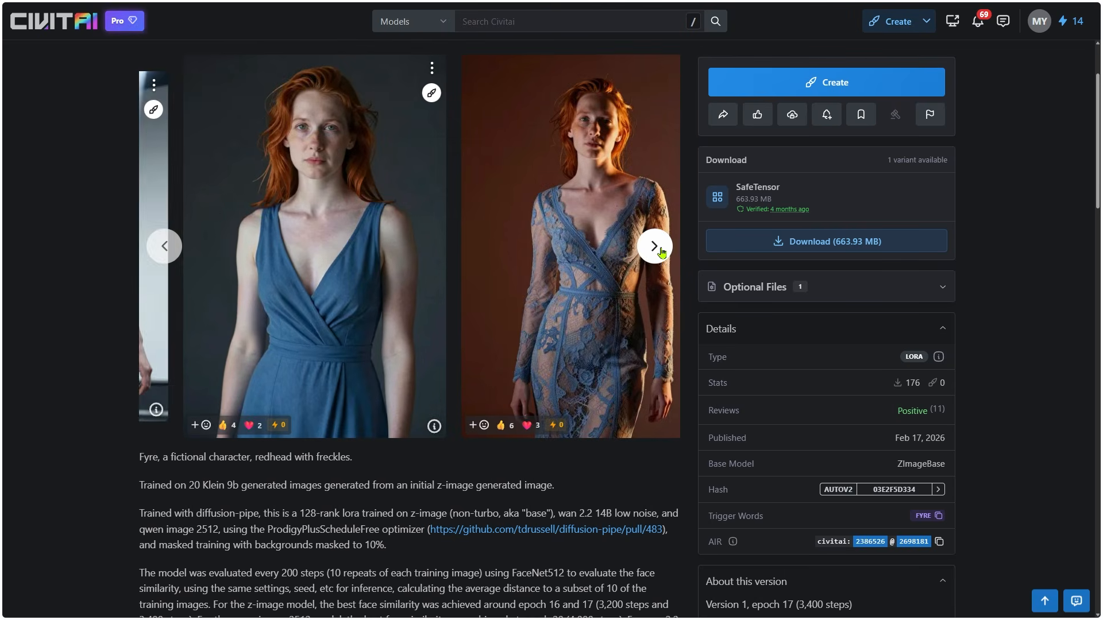
# Step: Browse the Fyre LoRA's sample images, then highlight its character description and check its base model details
pyautogui.click(655, 246)
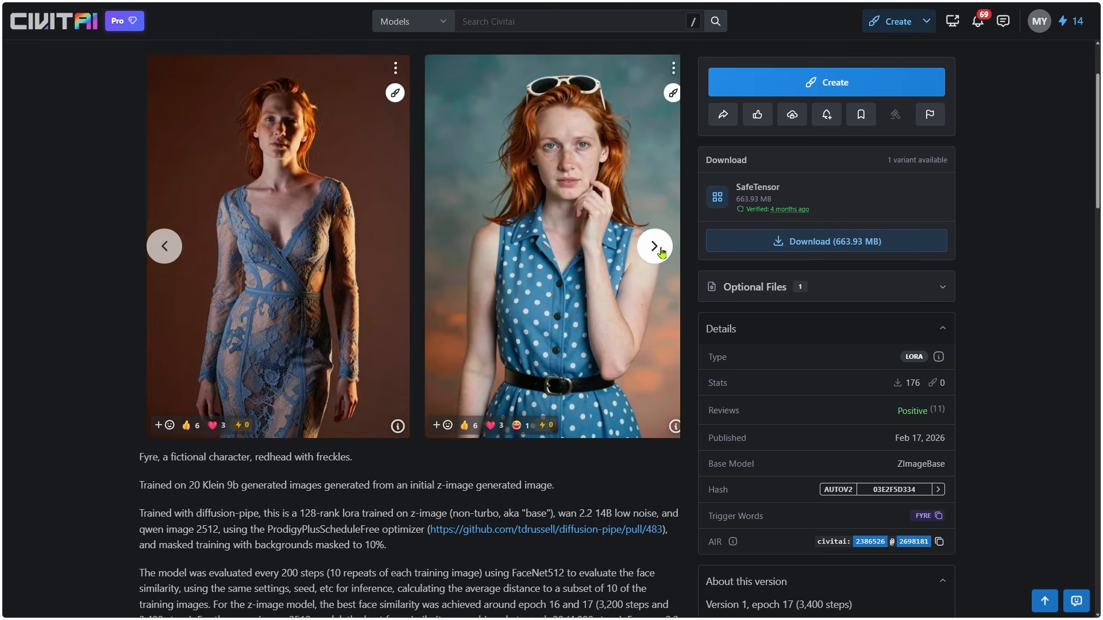
pyautogui.click(661, 251)
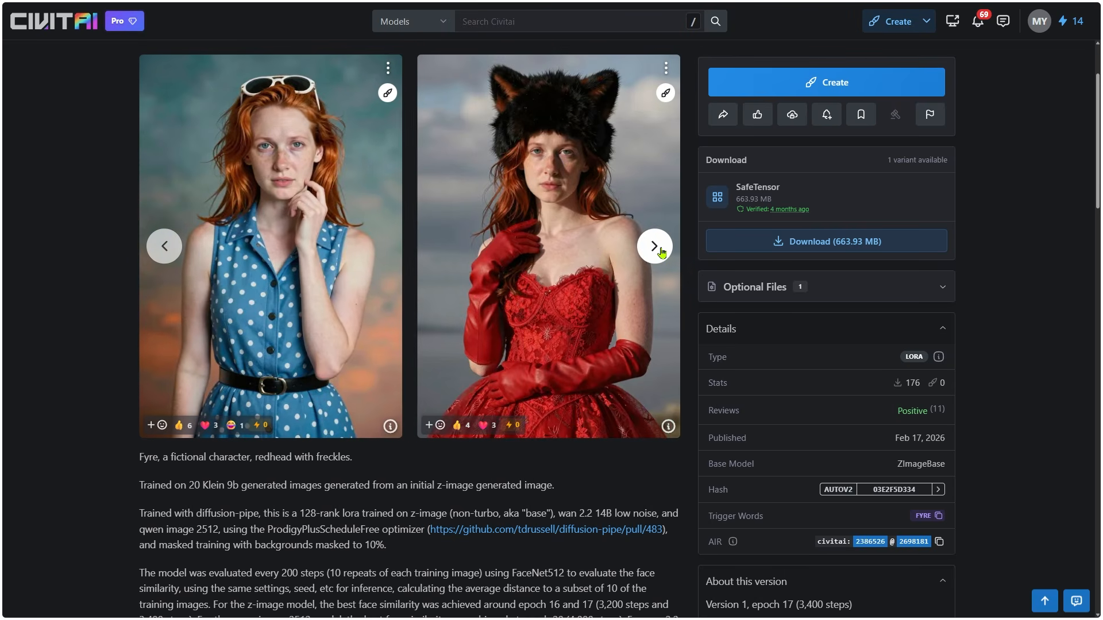
pyautogui.click(661, 252)
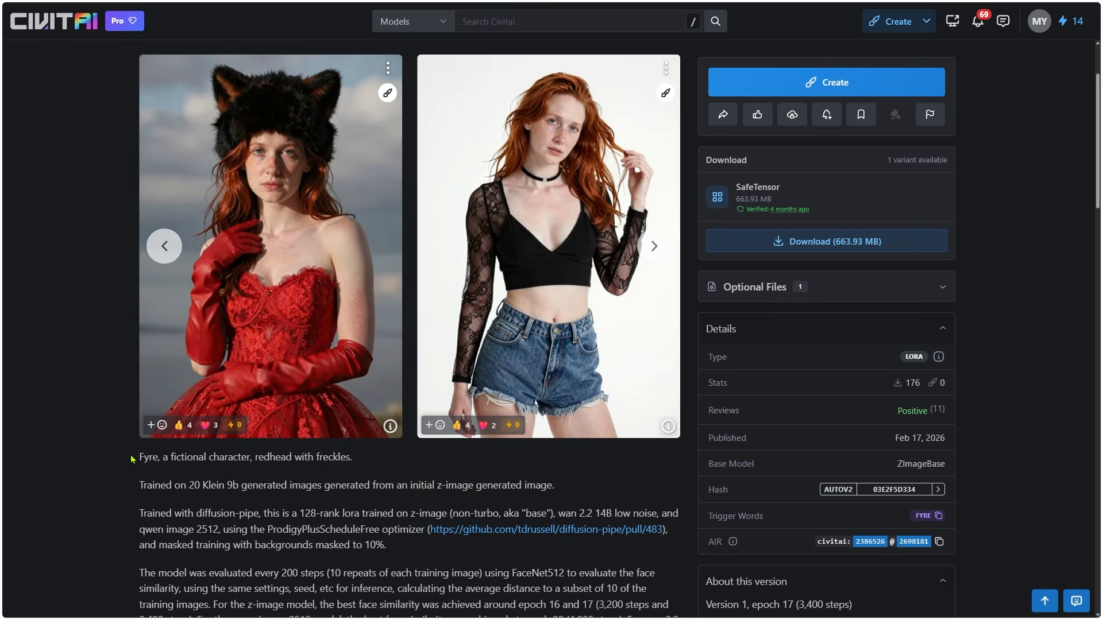
pyautogui.moveTo(133, 458); pyautogui.dragTo(379, 462)
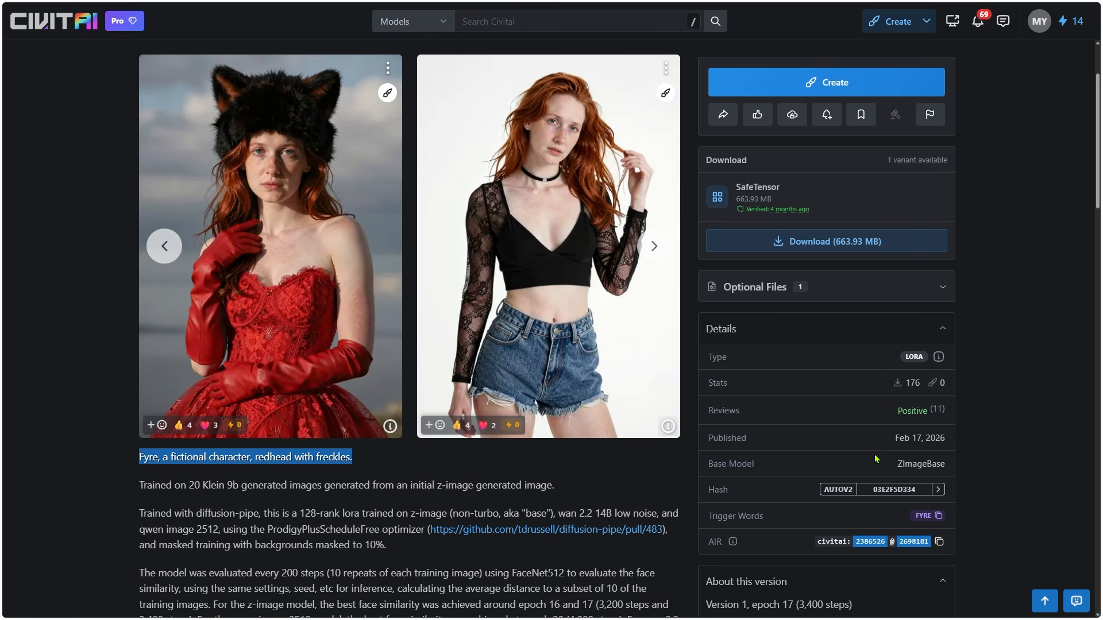
pyautogui.moveTo(876, 459); pyautogui.dragTo(972, 472)
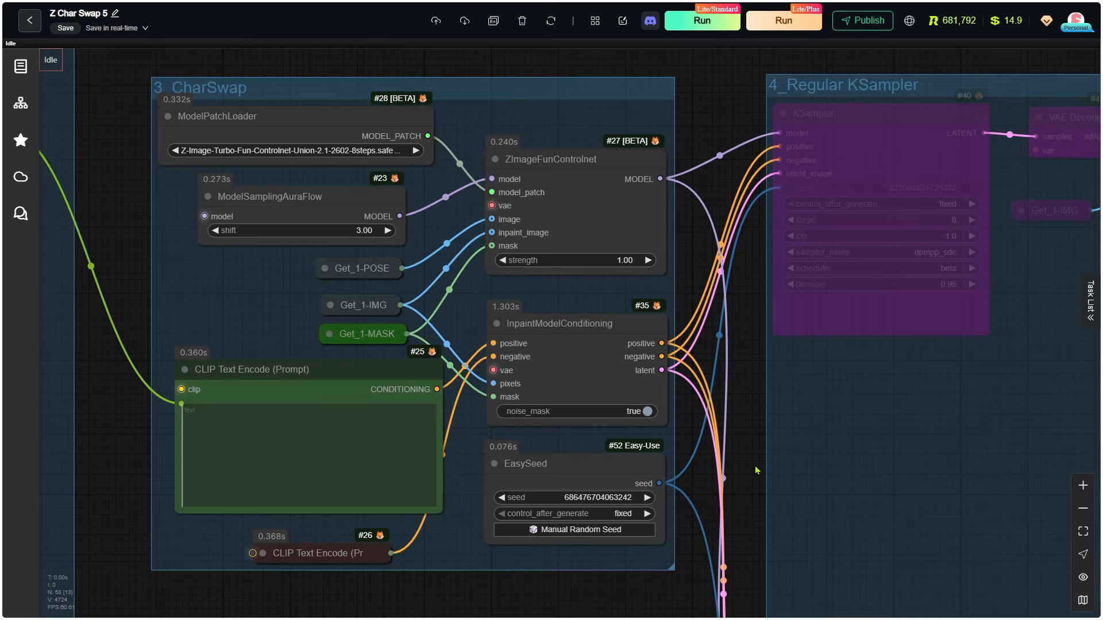
# Step: Inspect the InpaintModelConditioning and ZImageFunControlnet nodes and the LanPaint KSampler group in the Z Char Swap 5 workflow
pyautogui.click(580, 325)
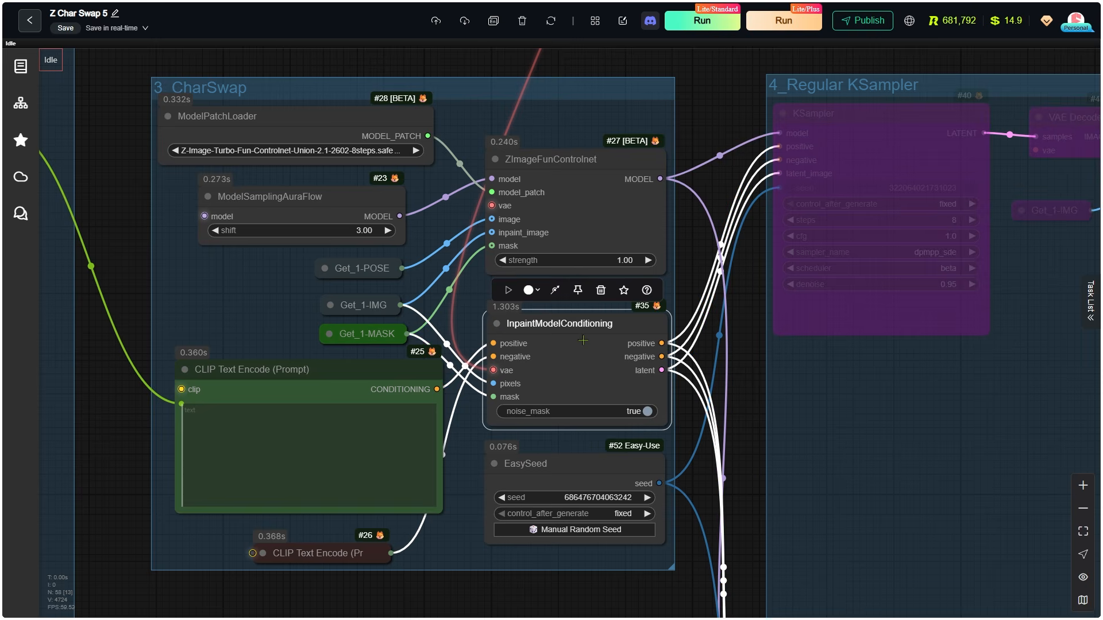
pyautogui.click(614, 171)
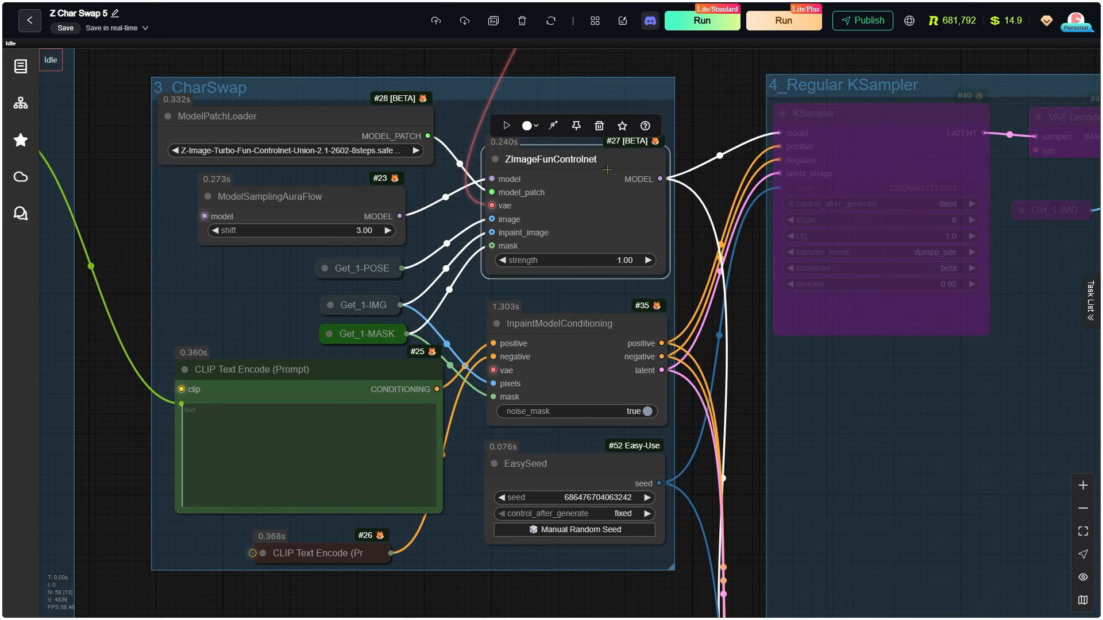
pyautogui.scroll(-7, 609, 171)
pyautogui.moveTo(627, 472); pyautogui.dragTo(220, 172)
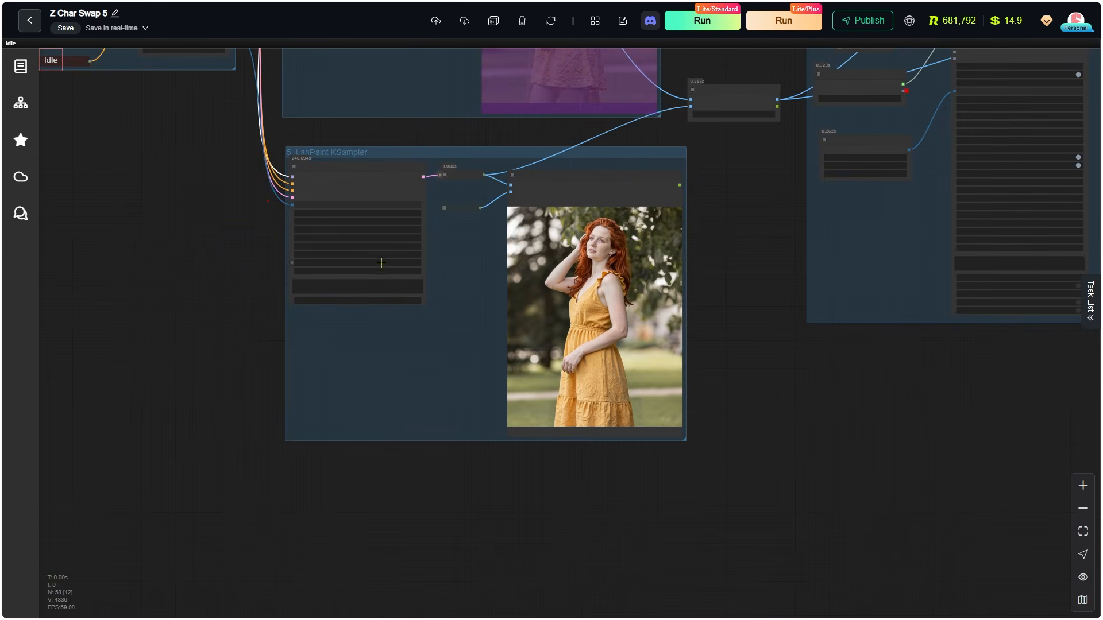
pyautogui.scroll(11, 382, 263)
pyautogui.moveTo(955, 293); pyautogui.dragTo(951, 337)
pyautogui.scroll(-1, 950, 338)
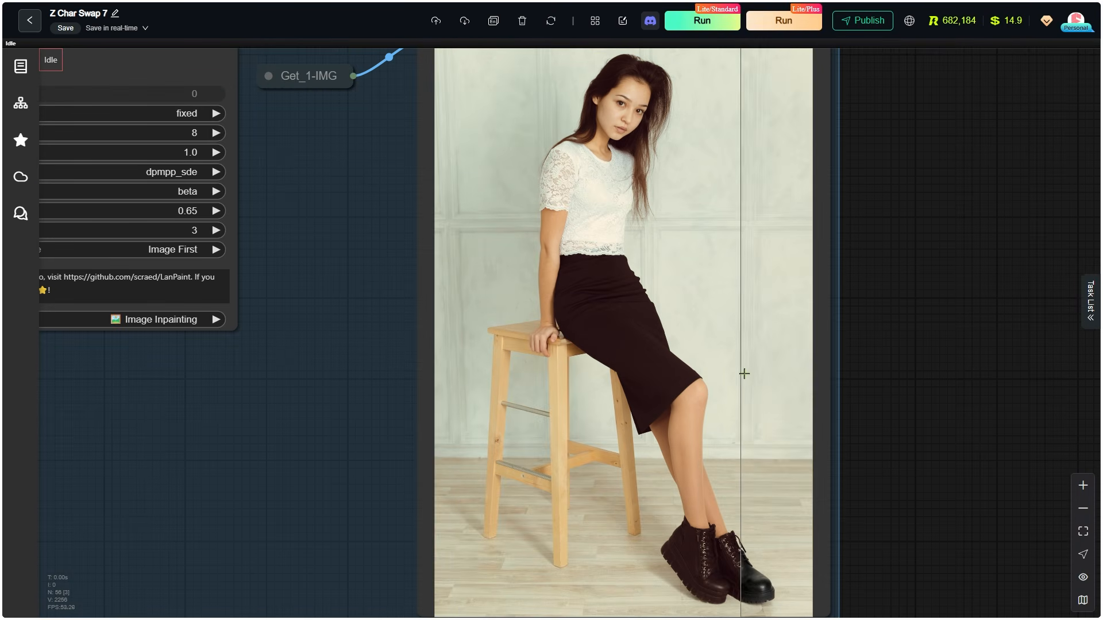
# Step: Compare the before and after images of the LanPaint KSampler and the FaceDetailer face pass in Z Char Swap 7
pyautogui.scroll(-6, 563, 358)
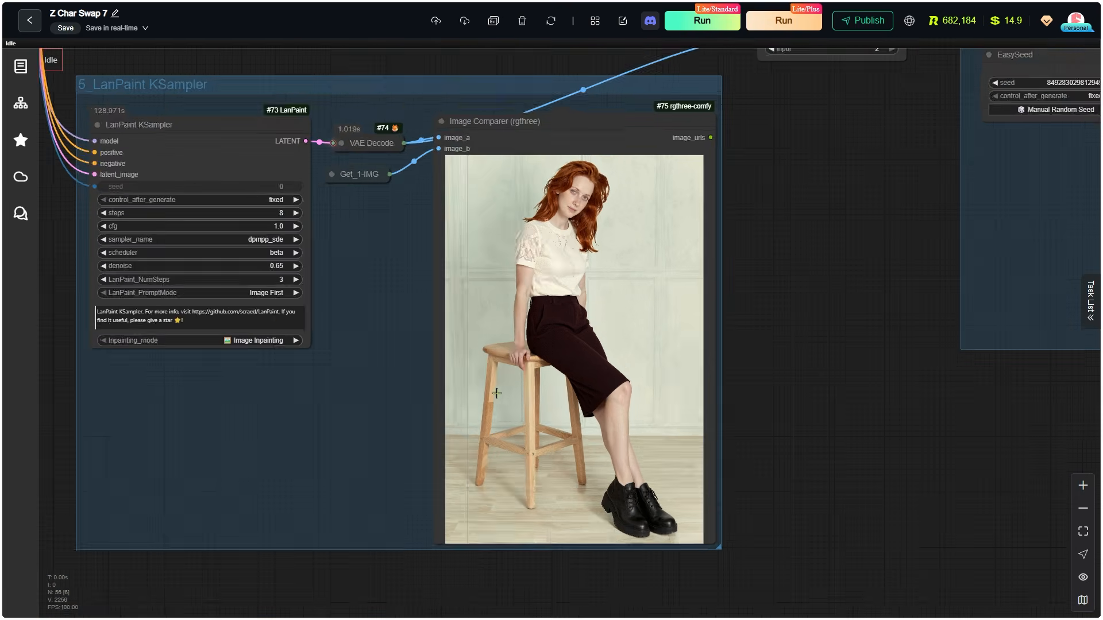
pyautogui.moveTo(822, 283); pyautogui.dragTo(84, 485)
pyautogui.scroll(12, 735, 181)
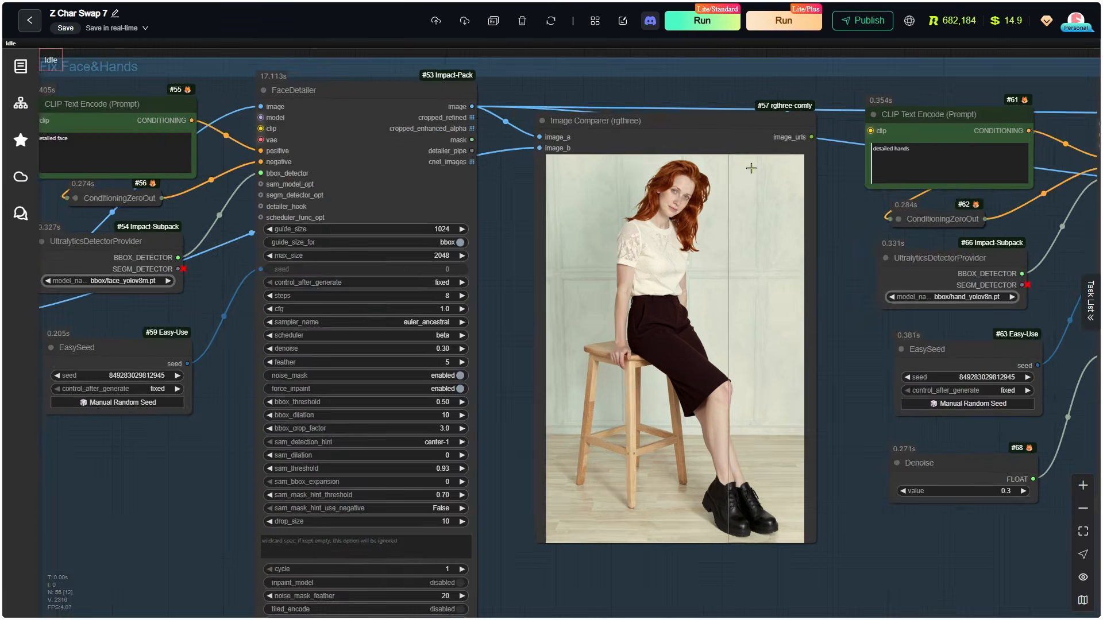
pyautogui.scroll(5, 720, 181)
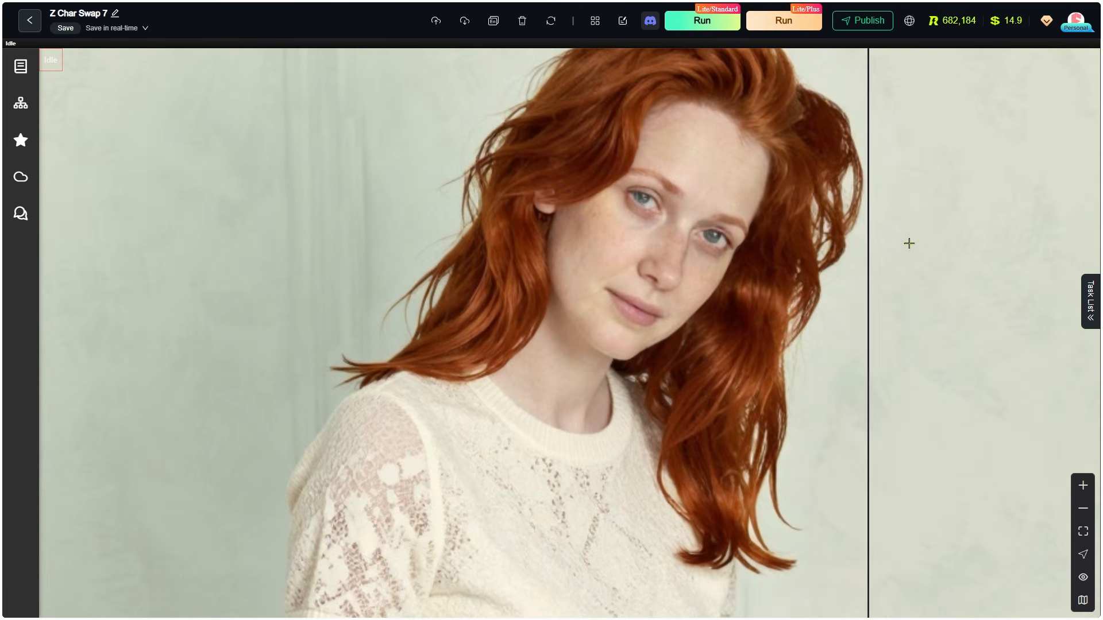
pyautogui.scroll(-5, 237, 357)
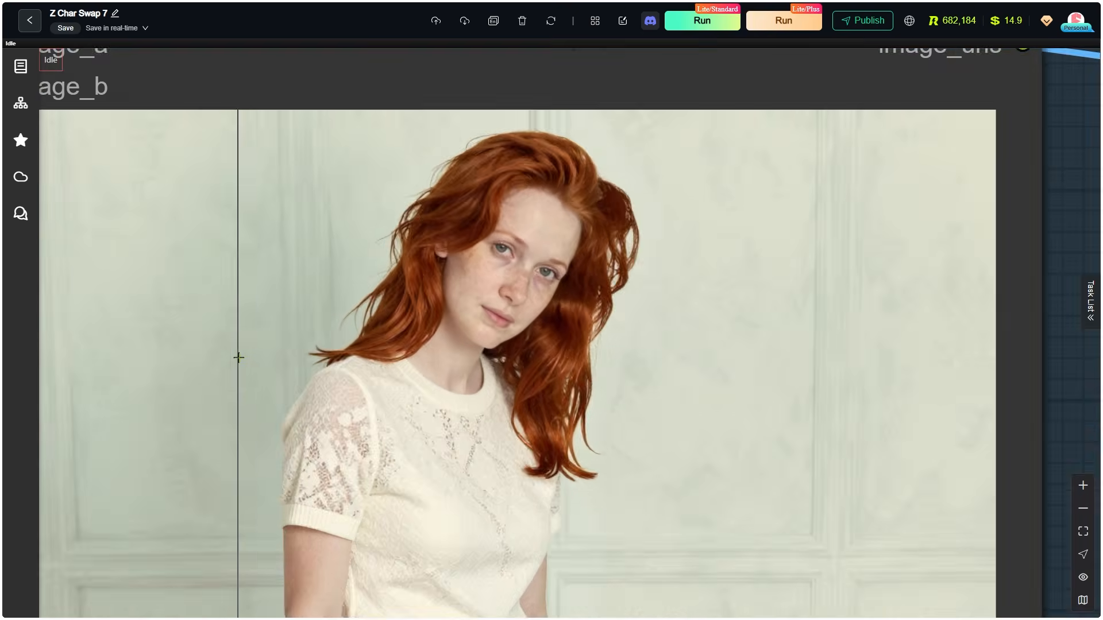
pyautogui.scroll(-2, 334, 361)
# Step: Examine the hand resting on the stool in the hand-fixing pass's Image Comparer
pyautogui.moveTo(938, 369); pyautogui.dragTo(69, 187)
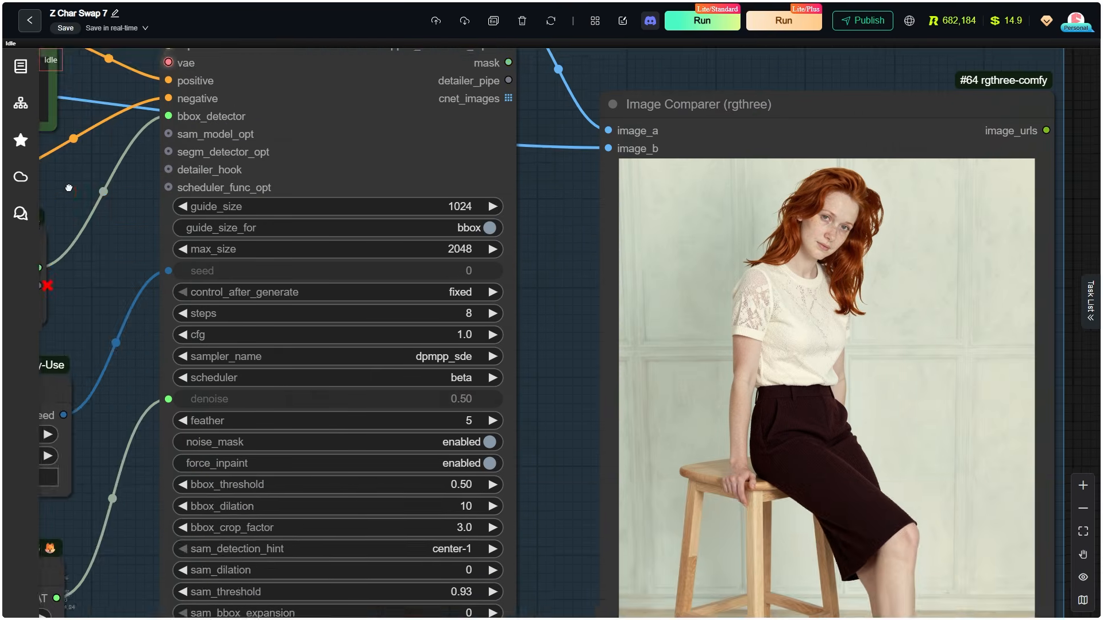
pyautogui.scroll(6, 777, 605)
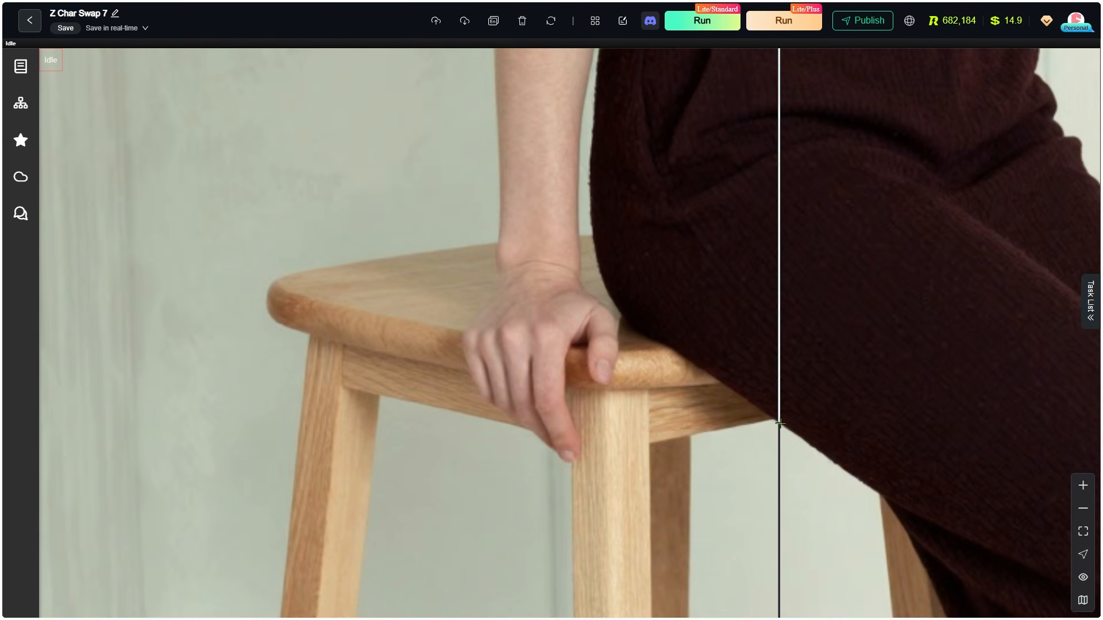
pyautogui.scroll(4, 251, 439)
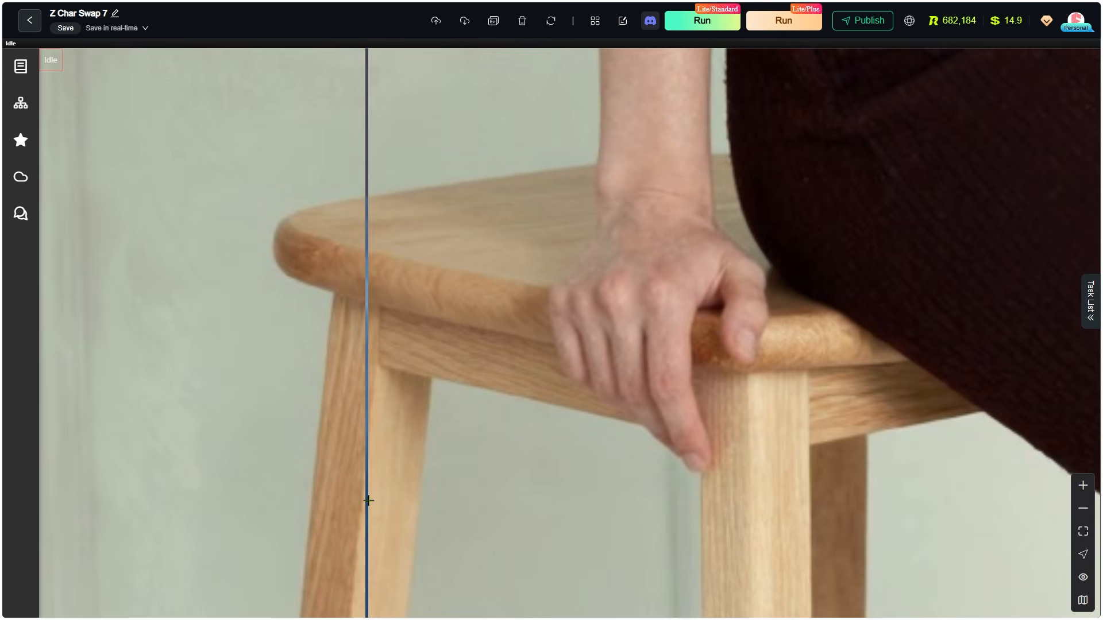
pyautogui.scroll(-10, 368, 500)
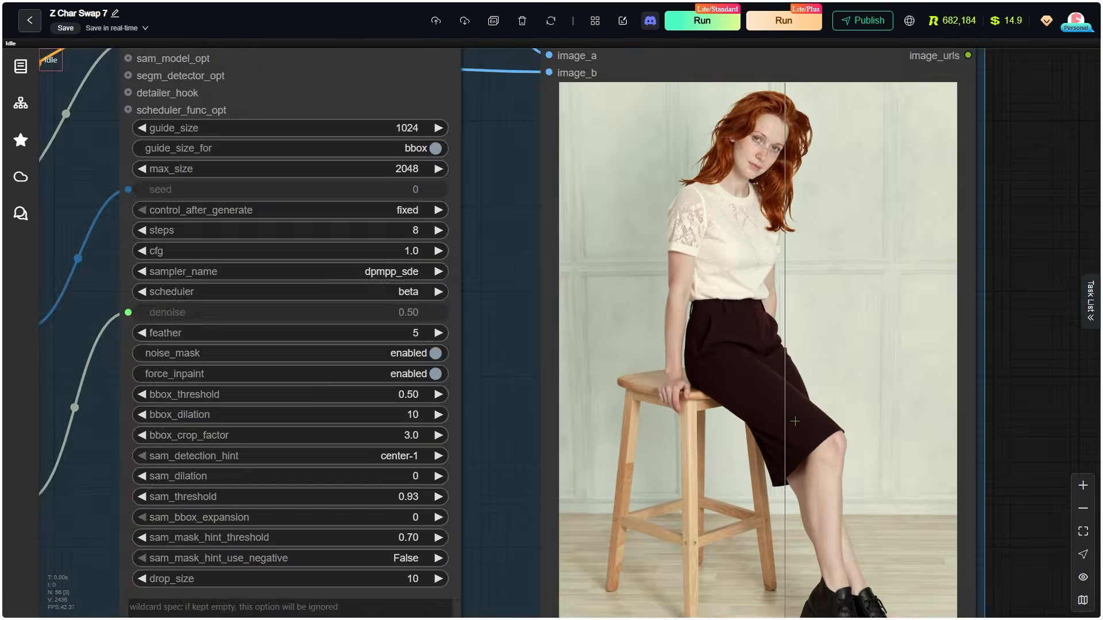
# Step: Review the overall layout of the node groups across the Z Char Swap 7 workflow
pyautogui.scroll(-8, 831, 415)
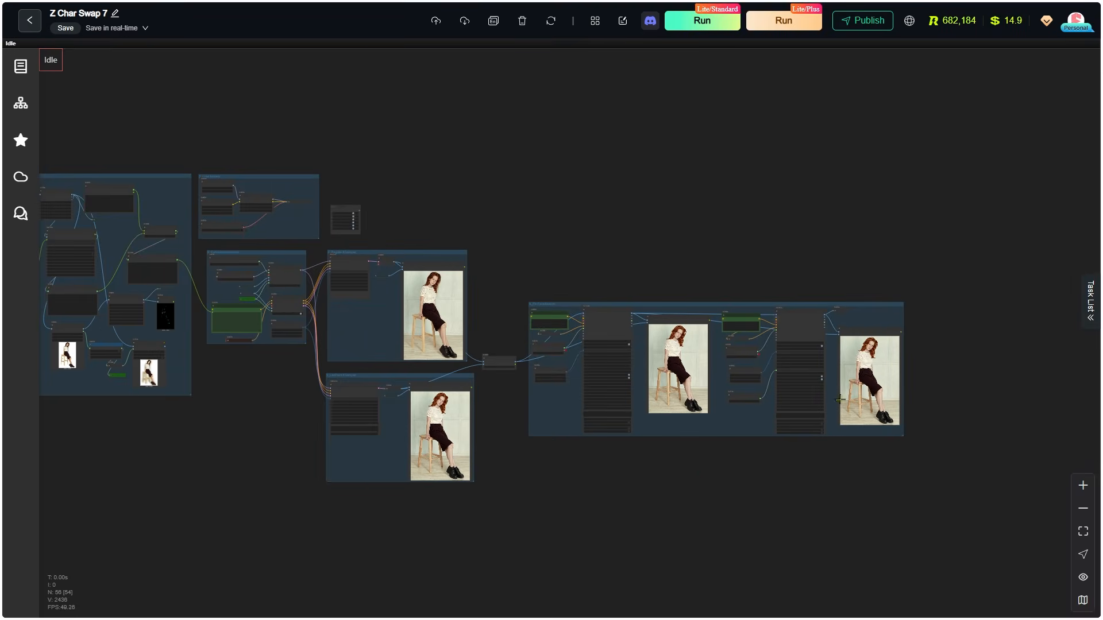
pyautogui.scroll(-1, 773, 472)
pyautogui.scroll(3, 345, 479)
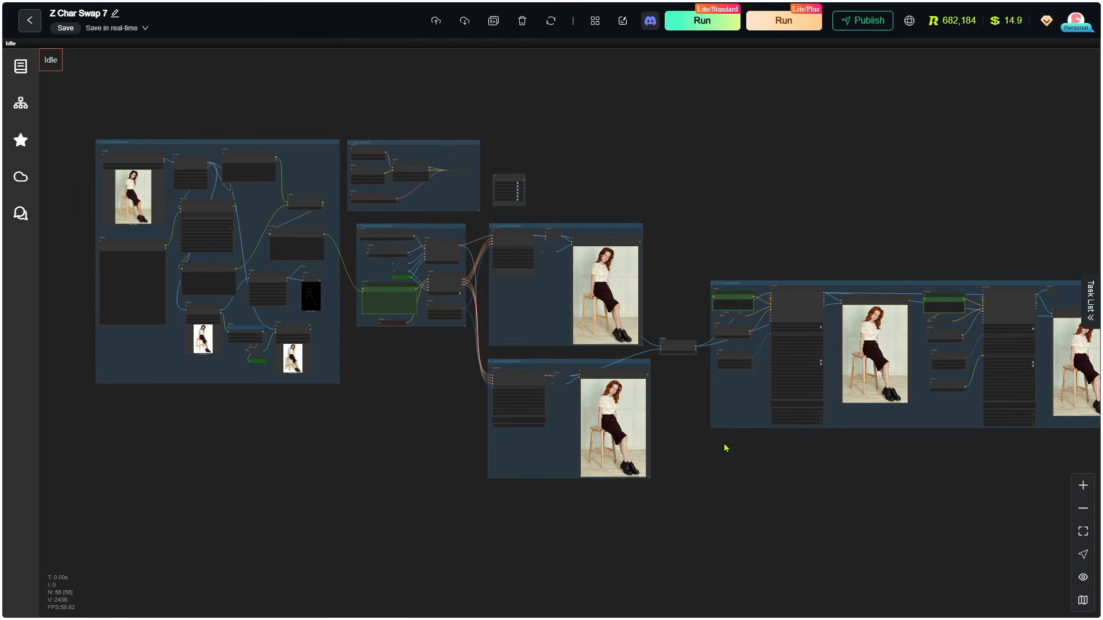
pyautogui.scroll(4, 120, 99)
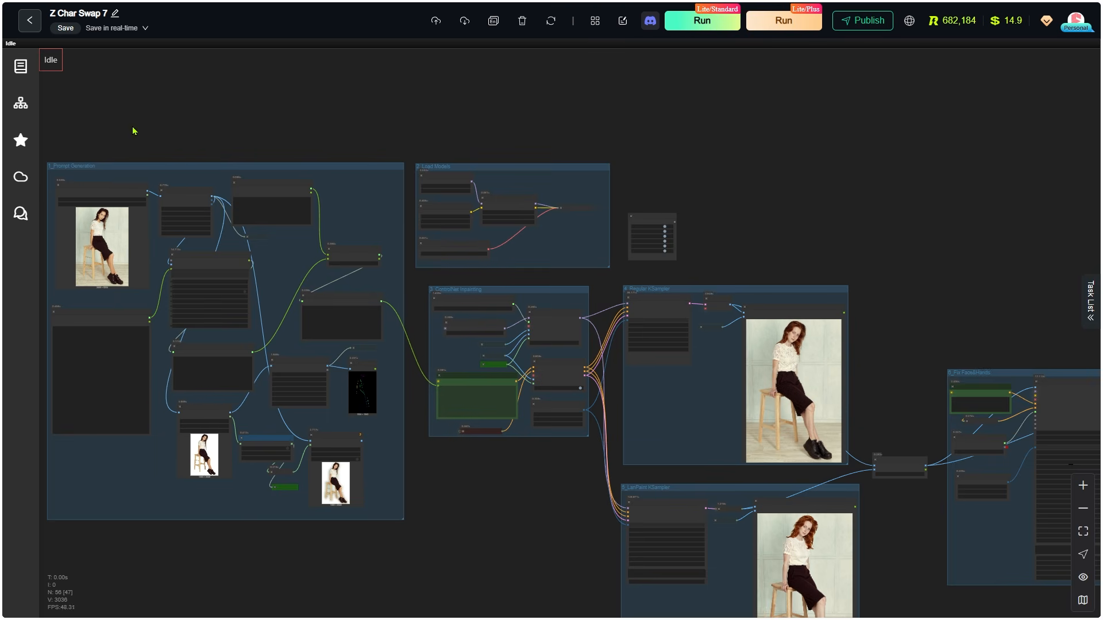
# Step: Look through the models available in the Qwen3 VQA node, keeping Qwen3-VL-8B-Instruct-FP8
pyautogui.moveTo(133, 131); pyautogui.dragTo(339, 71)
pyautogui.scroll(4, 373, 242)
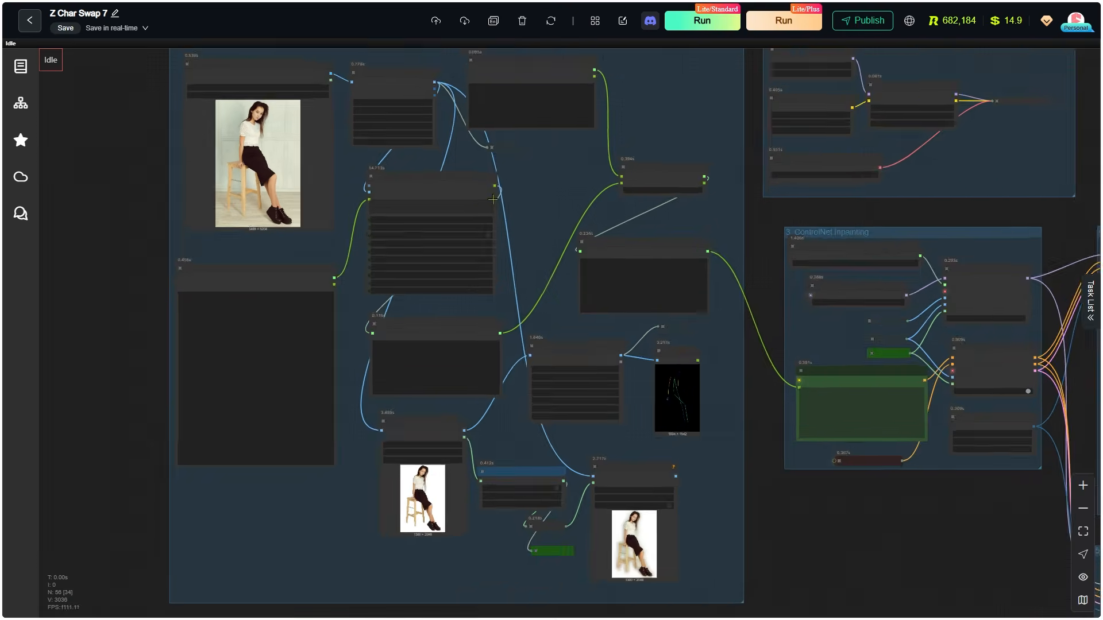
pyautogui.scroll(6, 402, 134)
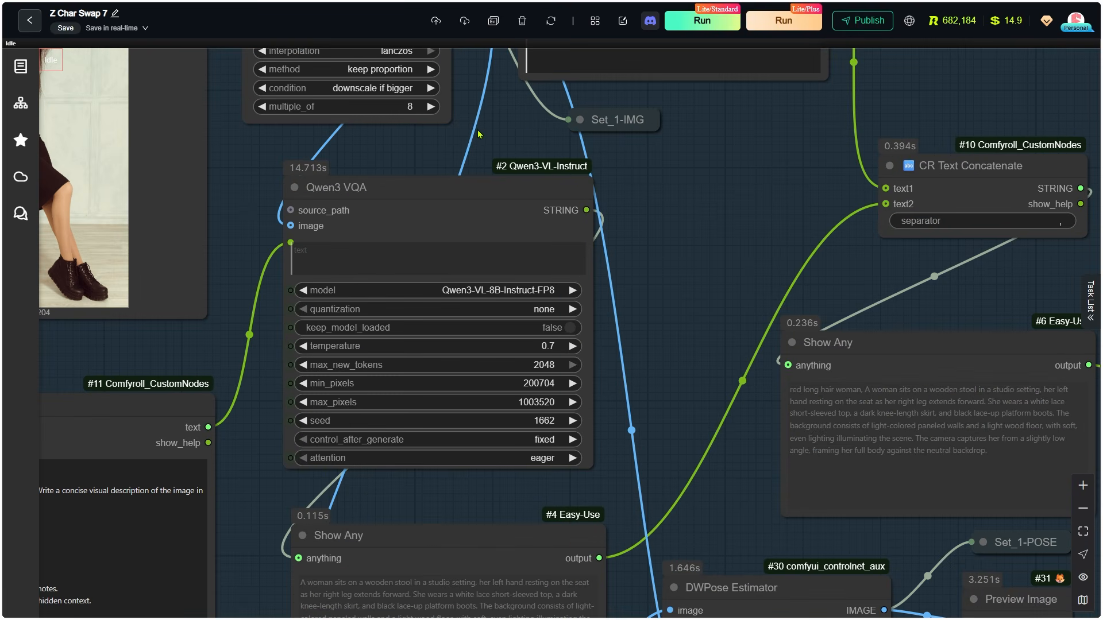
pyautogui.scroll(2, 530, 136)
pyautogui.click(497, 335)
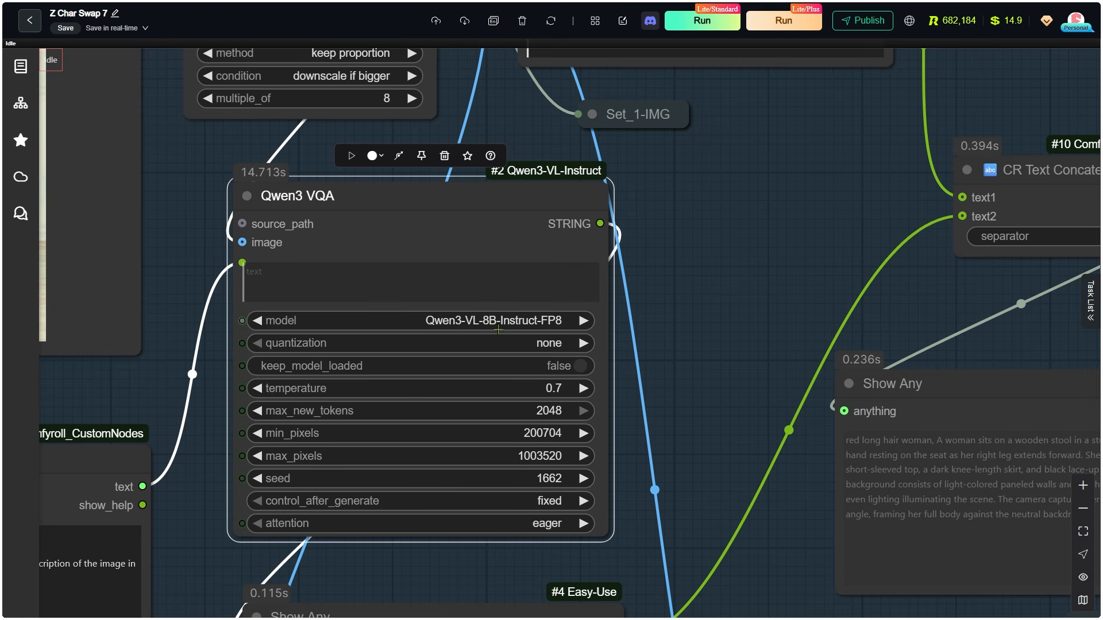
pyautogui.click(496, 325)
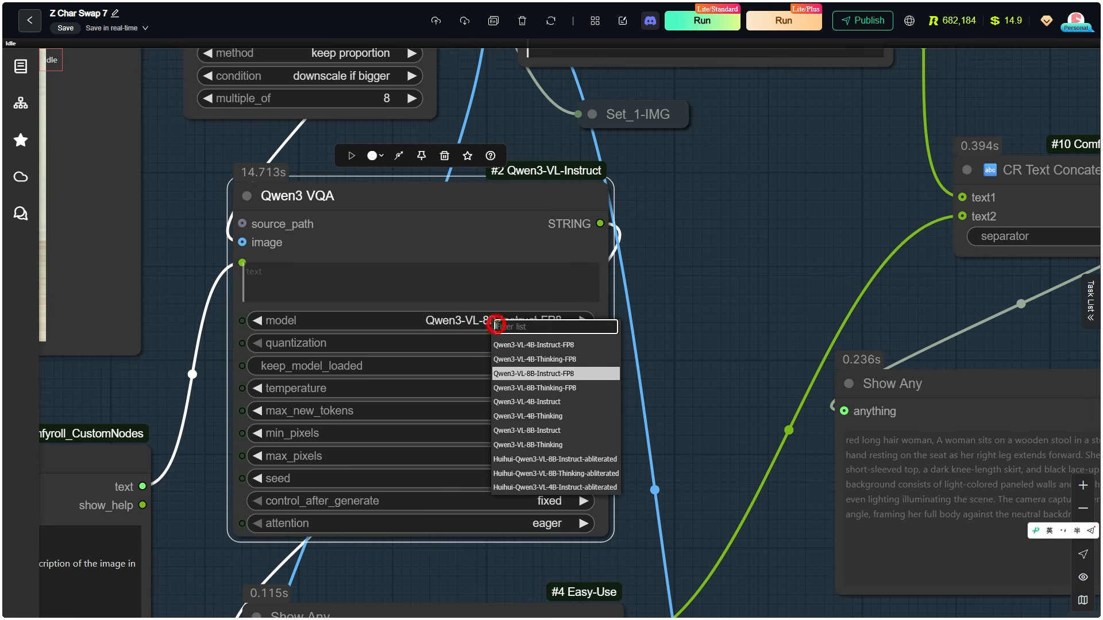
pyautogui.click(652, 335)
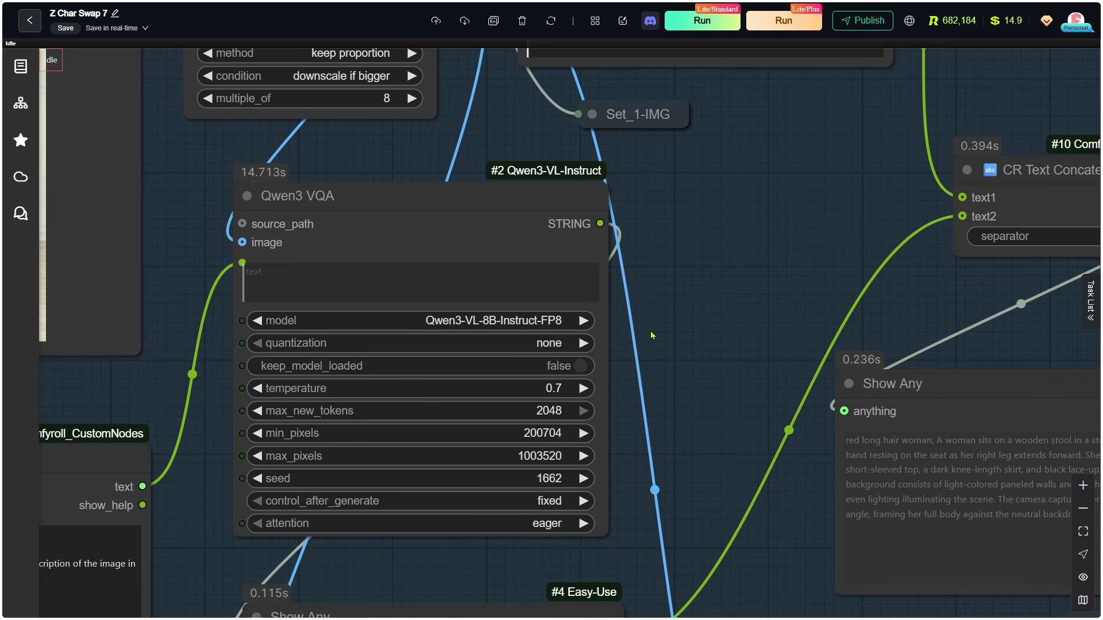
# Step: Examine the CR Text node's character description and the combined prompt in the Show Any node it feeds through concatenation
pyautogui.moveTo(793, 149); pyautogui.dragTo(566, 409)
pyautogui.click(549, 182)
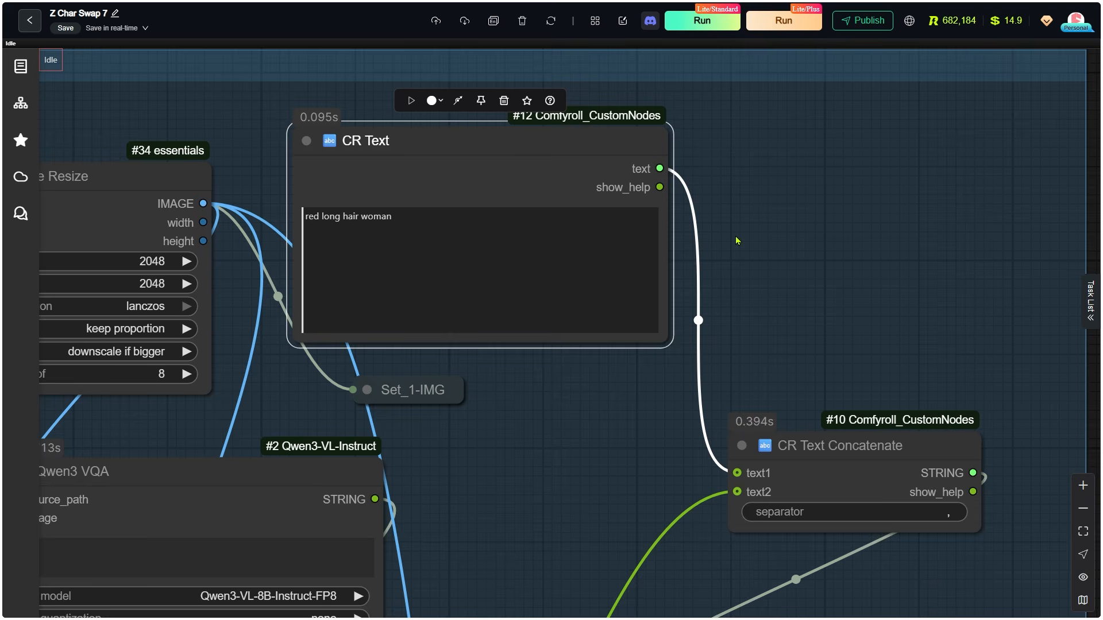
pyautogui.scroll(-2, 737, 240)
pyautogui.moveTo(1044, 478); pyautogui.dragTo(985, 180)
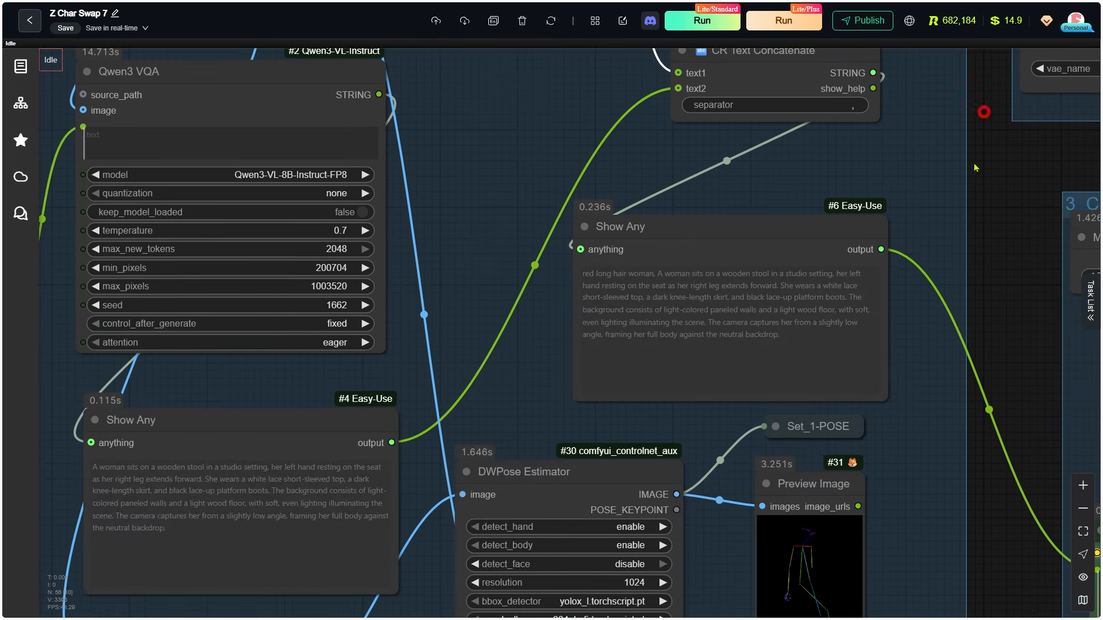
pyautogui.scroll(6, 747, 242)
pyautogui.scroll(2, 678, 97)
pyautogui.click(650, 104)
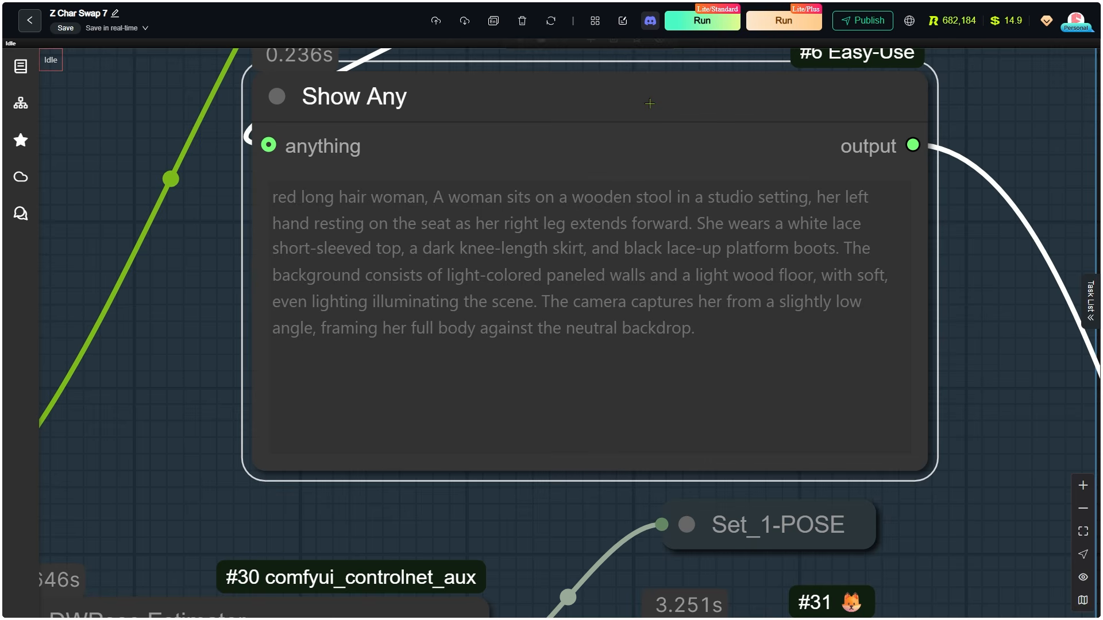
# Step: Inspect the DWPose Estimator's pose preview, the ImageAndMaskPreview result and the MaskGrow settings
pyautogui.scroll(-5, 650, 103)
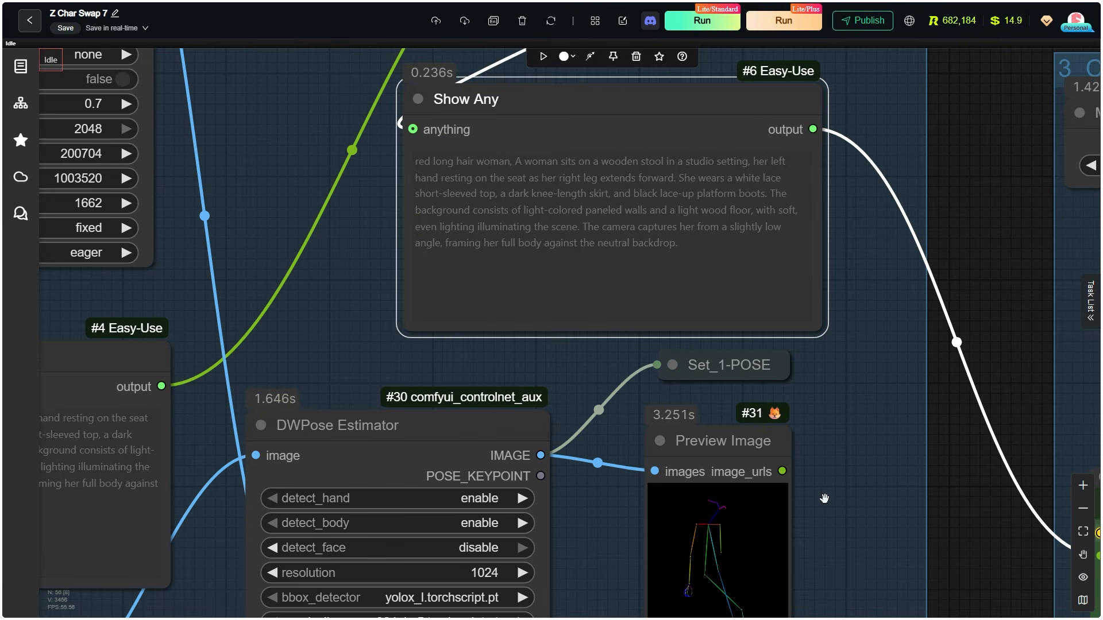
pyautogui.moveTo(841, 501); pyautogui.dragTo(894, 190)
pyautogui.click(772, 143)
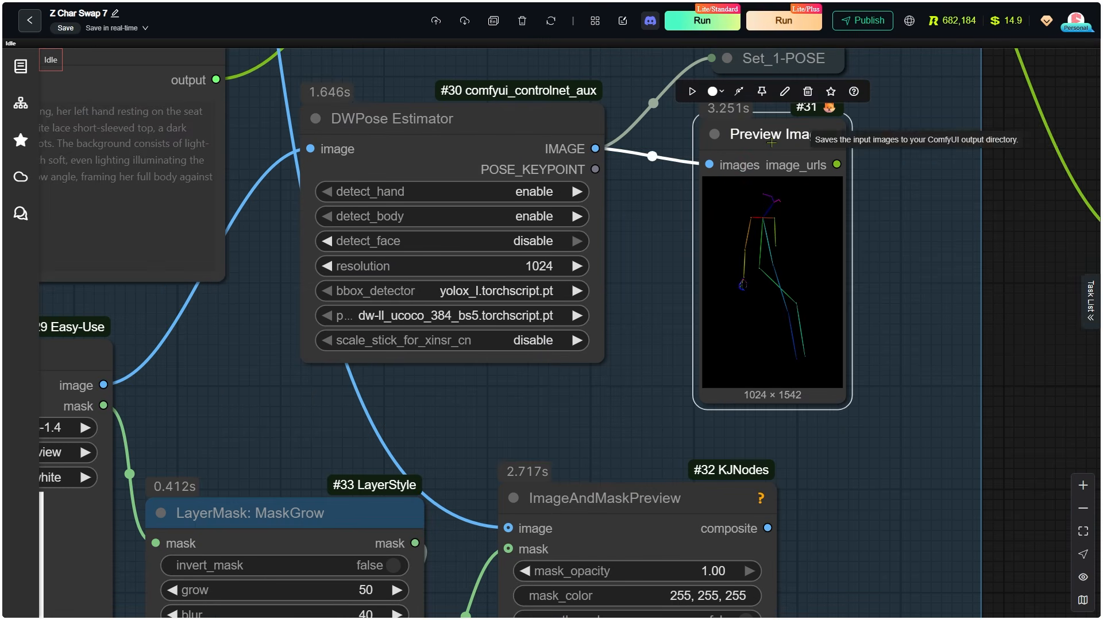
pyautogui.moveTo(582, 426); pyautogui.dragTo(721, 92)
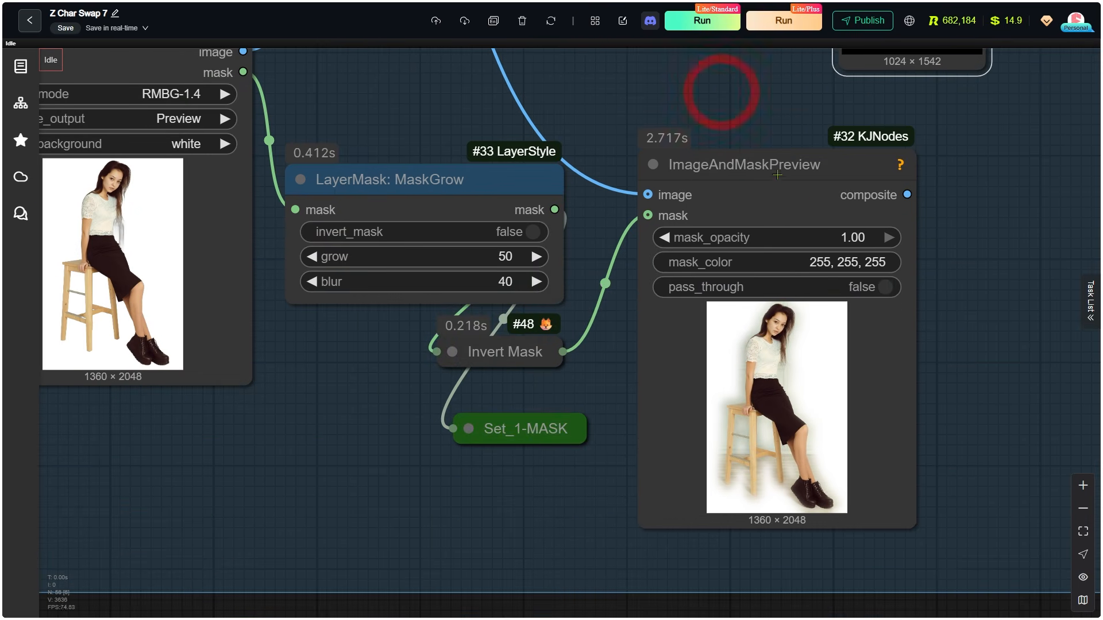
pyautogui.click(777, 175)
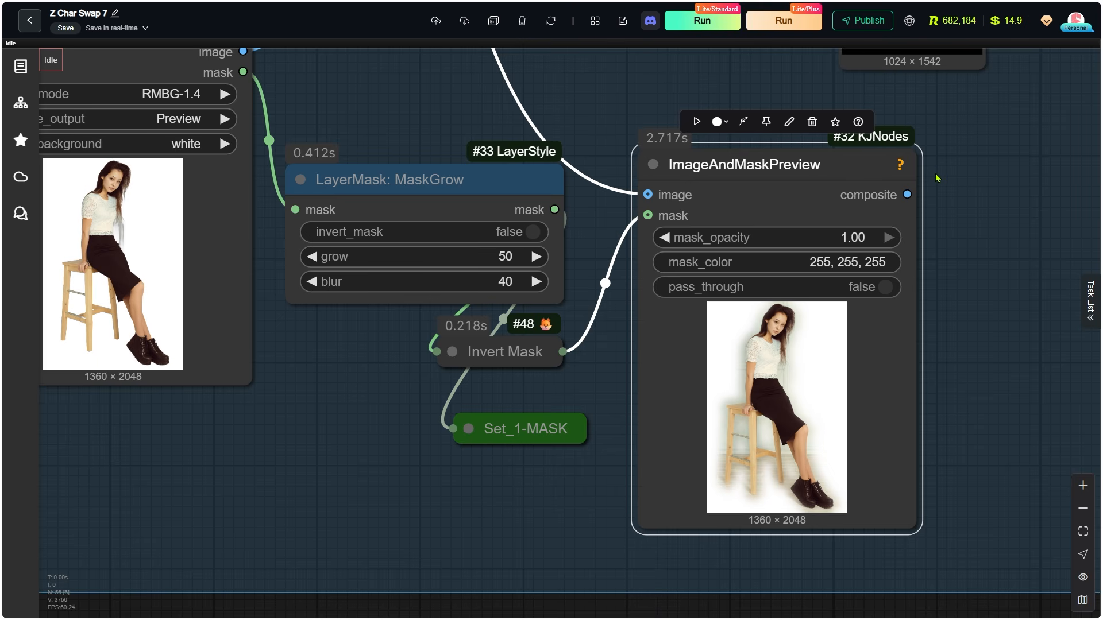
pyautogui.click(440, 189)
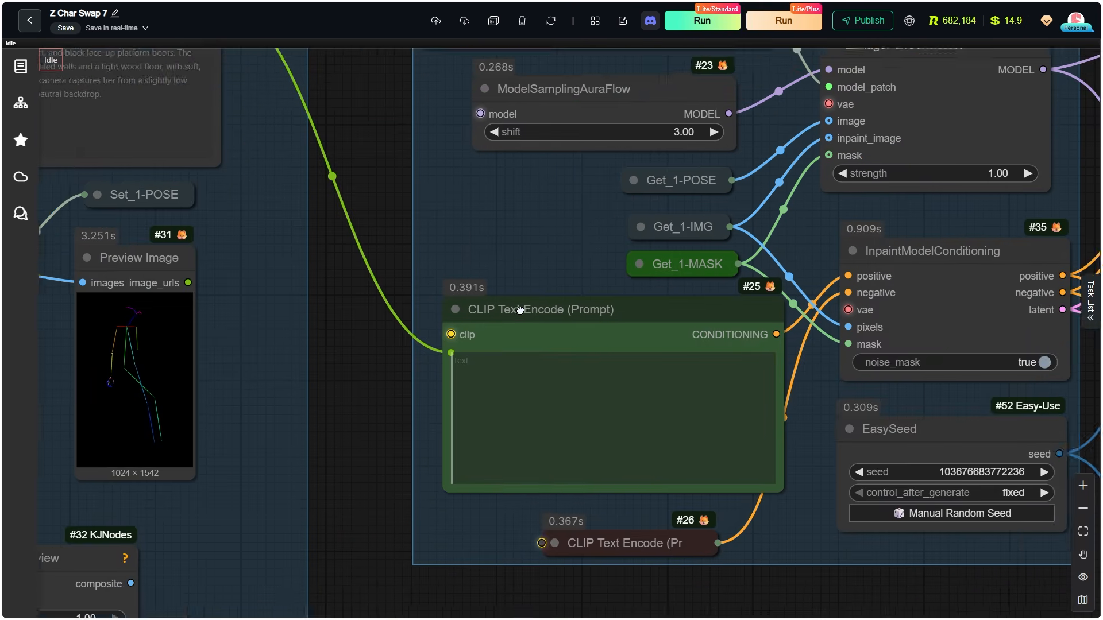
# Step: Trace the workflow past the CLIP Text Encode prompt to the Load Models group and inspect its Zimage Turbo loader
pyautogui.moveTo(520, 311); pyautogui.dragTo(401, 519)
pyautogui.moveTo(419, 234); pyautogui.dragTo(494, 540)
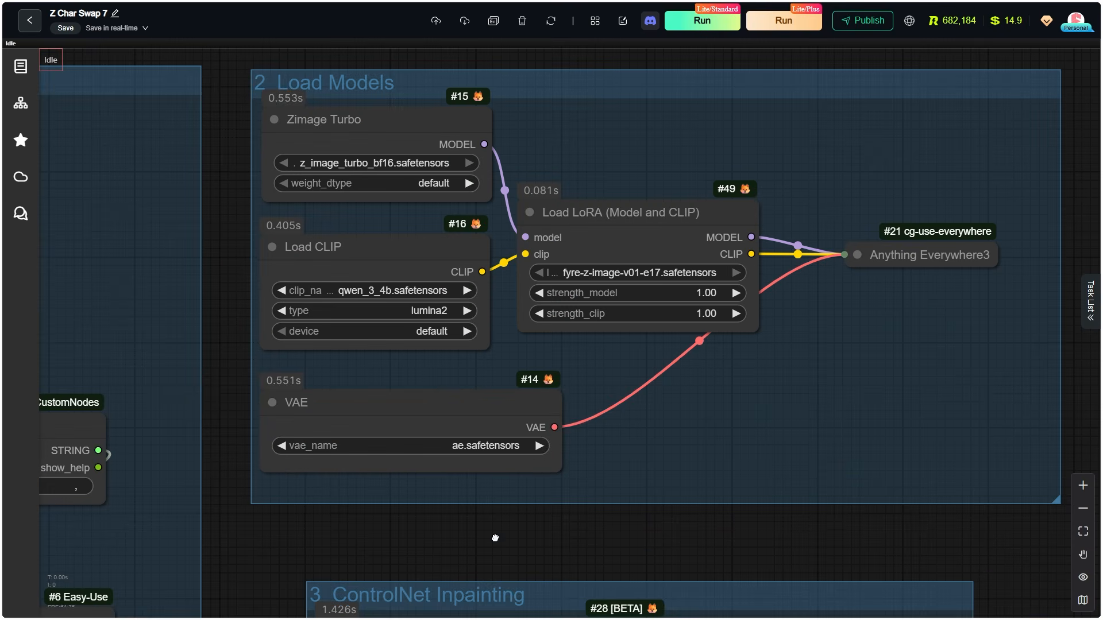
pyautogui.scroll(3, 431, 119)
pyautogui.click(392, 124)
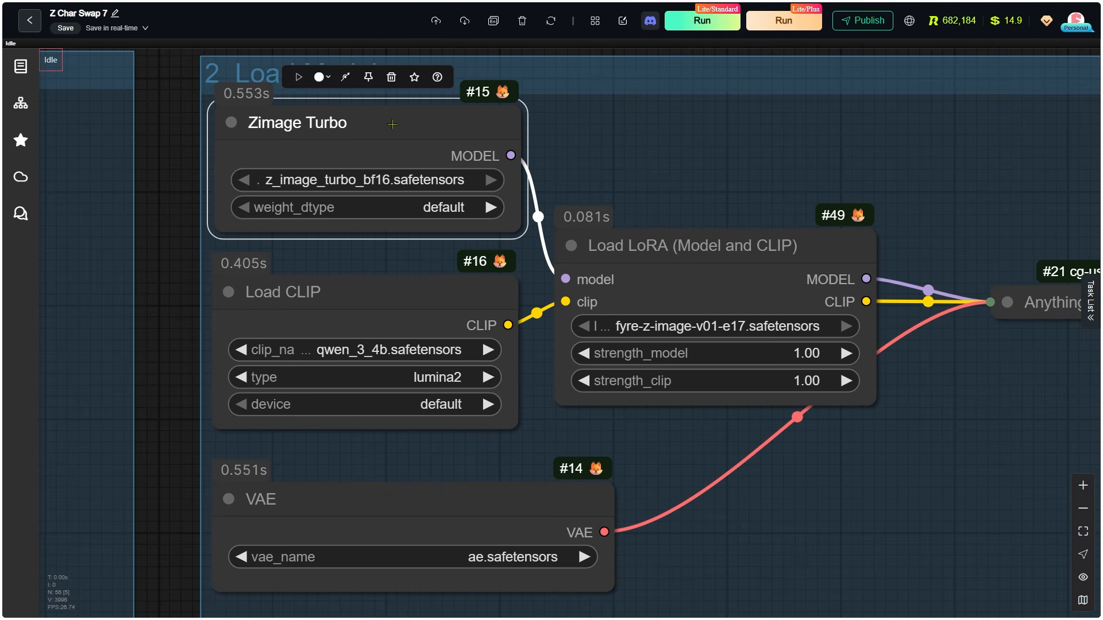
# Step: Inspect the Load LoRA node and look through the model patches available in the ControlNet Inpainting group's ModelPatchLoader, keeping Z-Image-Turbo-Fun-Controlnet-Union-2.1-2602-8steps
pyautogui.click(801, 280)
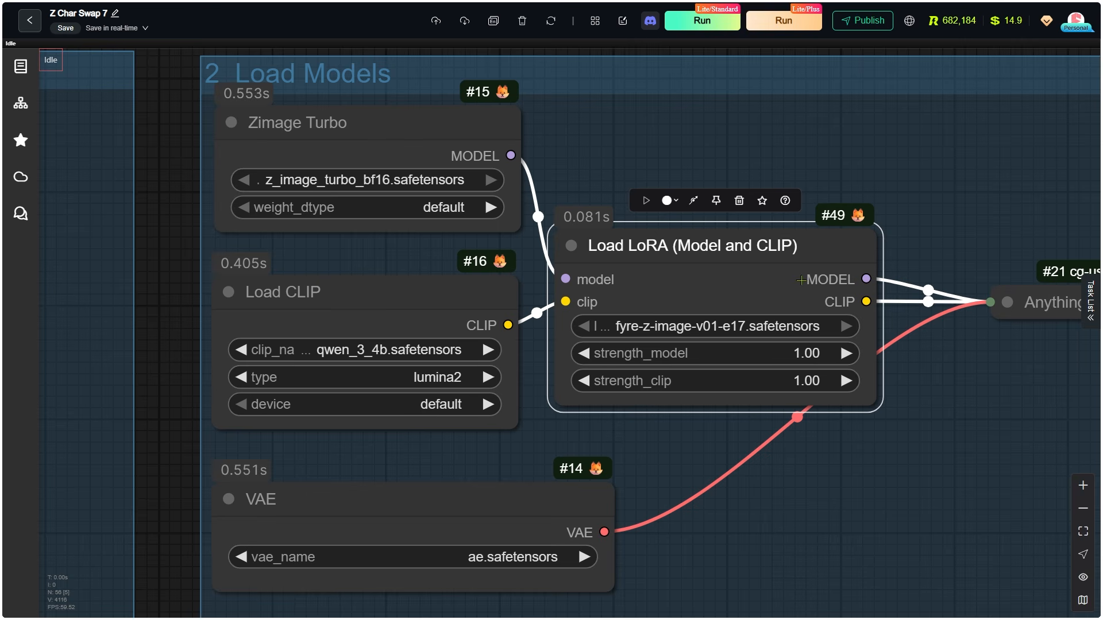
pyautogui.press('space')
pyautogui.moveTo(718, 562); pyautogui.dragTo(729, 93)
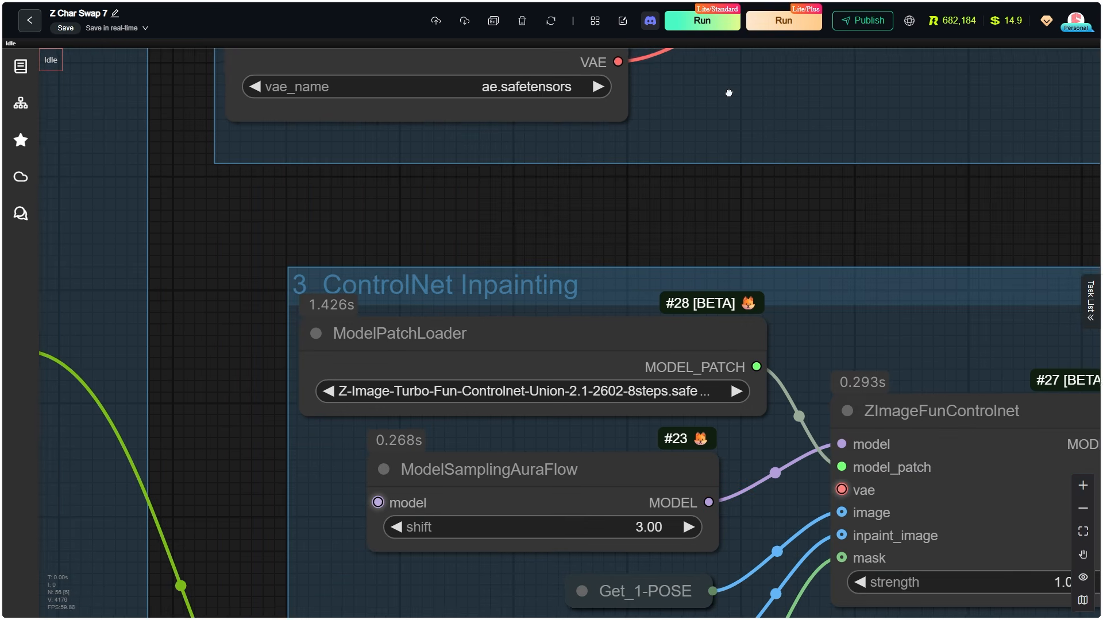
pyautogui.moveTo(777, 287); pyautogui.dragTo(725, 72)
pyautogui.click(618, 177)
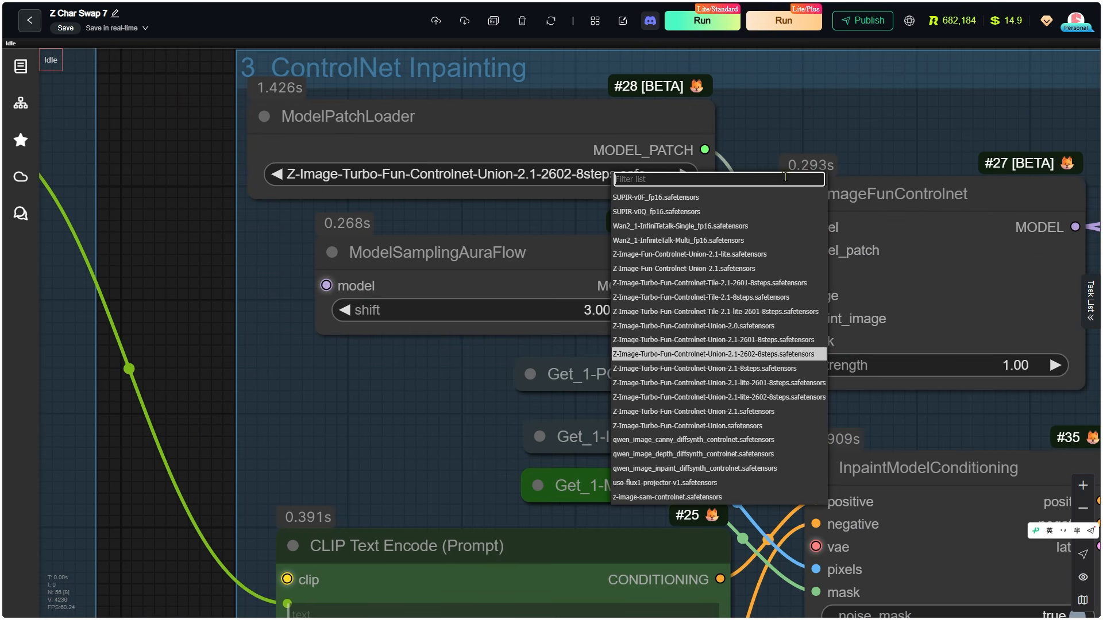
pyautogui.click(785, 135)
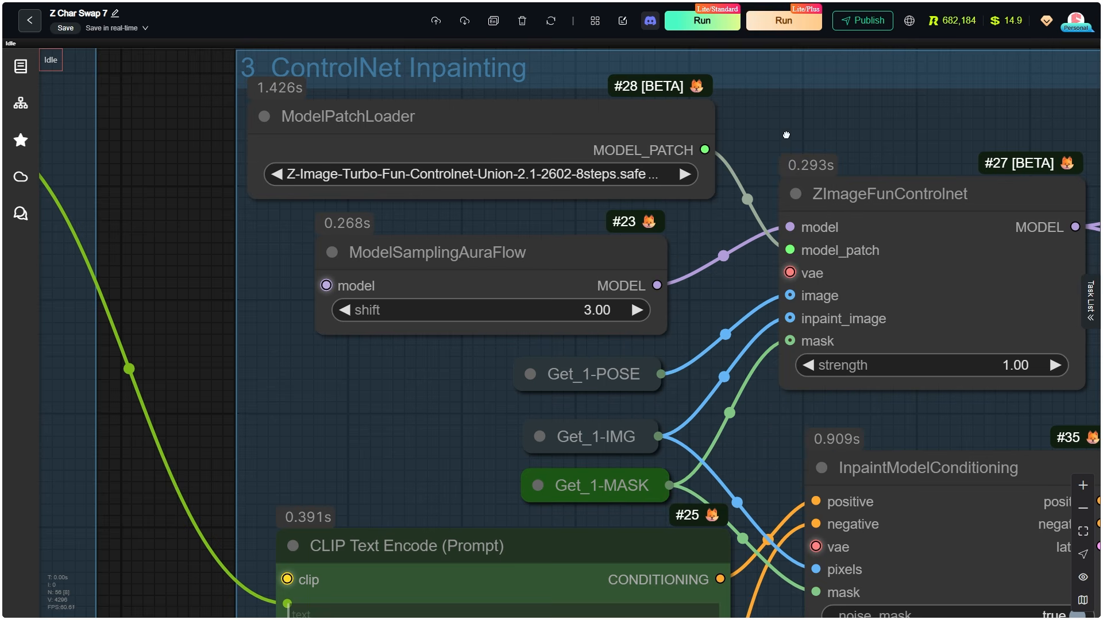
# Step: Trace the workflow past the ControlNet Inpainting nodes to the Regular KSampler group and inspect its KSampler settings
pyautogui.scroll(-5, 728, 167)
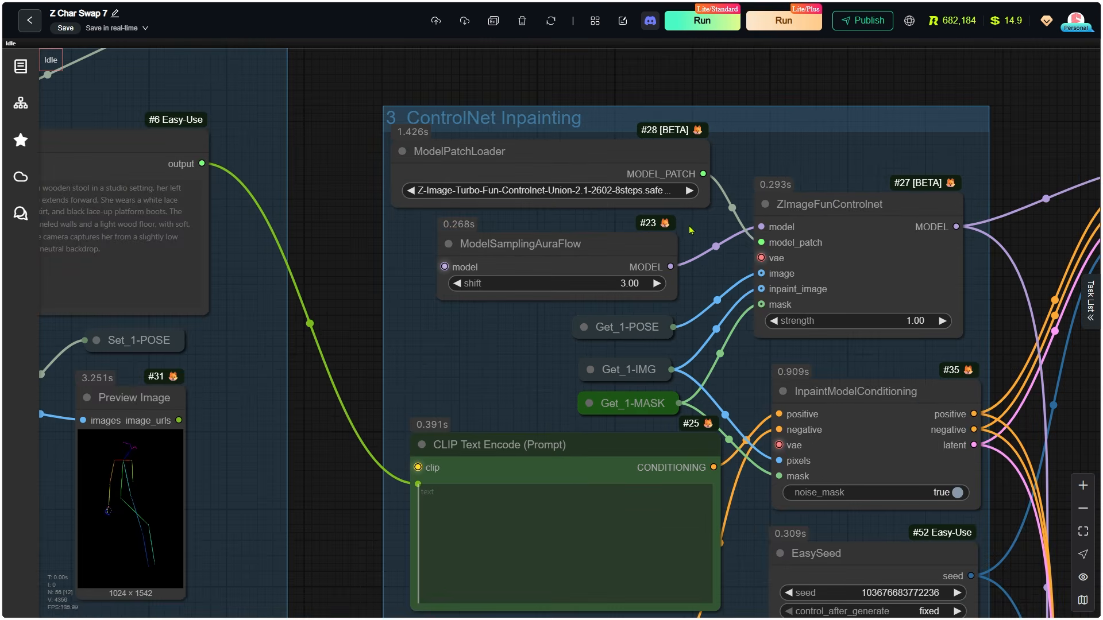
pyautogui.scroll(-3, 899, 139)
pyautogui.moveTo(899, 139); pyautogui.dragTo(451, 87)
pyautogui.scroll(8, 642, 181)
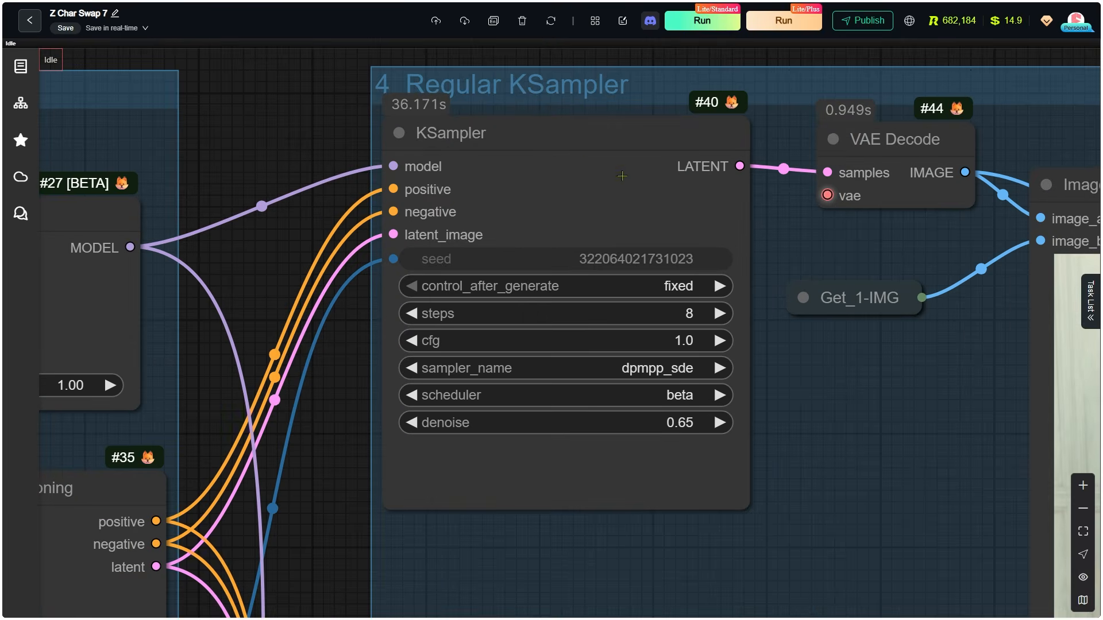
pyautogui.click(621, 175)
# Step: Compare the Regular KSampler result with the source image in its Image Comparer, examining the skirt, stool, legs and shoes closely
pyautogui.scroll(-4, 621, 175)
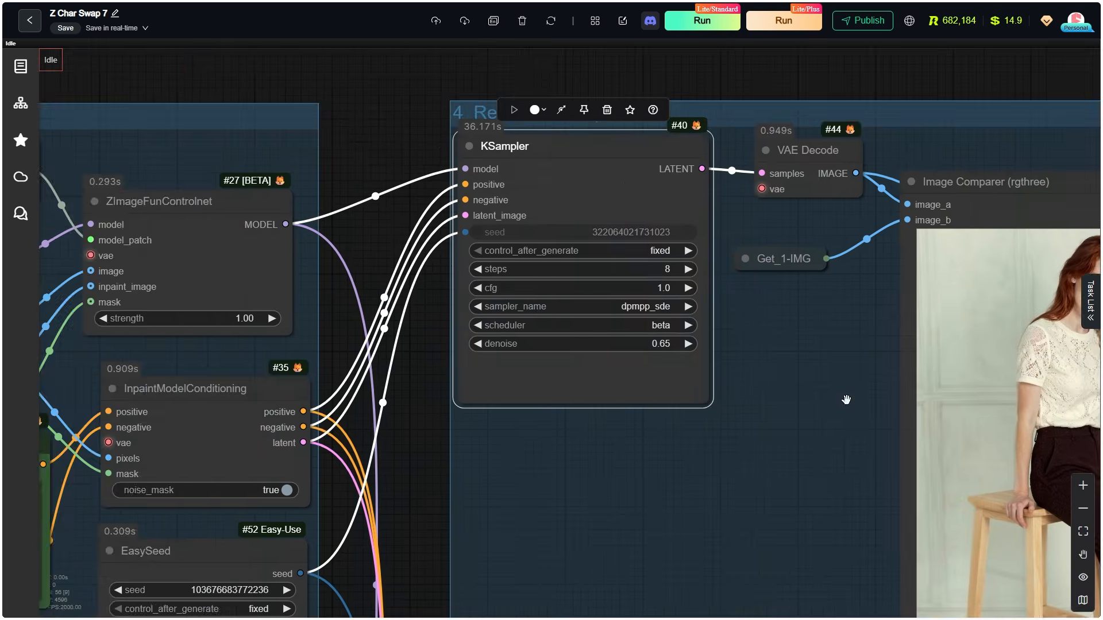
pyautogui.moveTo(847, 399); pyautogui.dragTo(414, 157)
pyautogui.scroll(5, 706, 241)
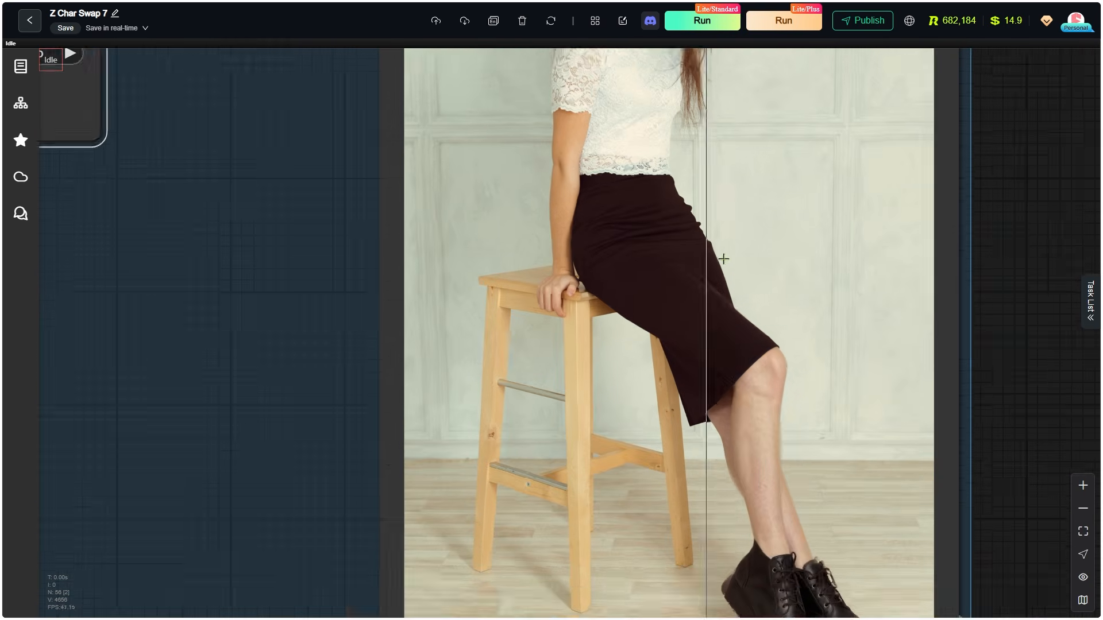
pyautogui.scroll(4, 864, 394)
pyautogui.press('space')
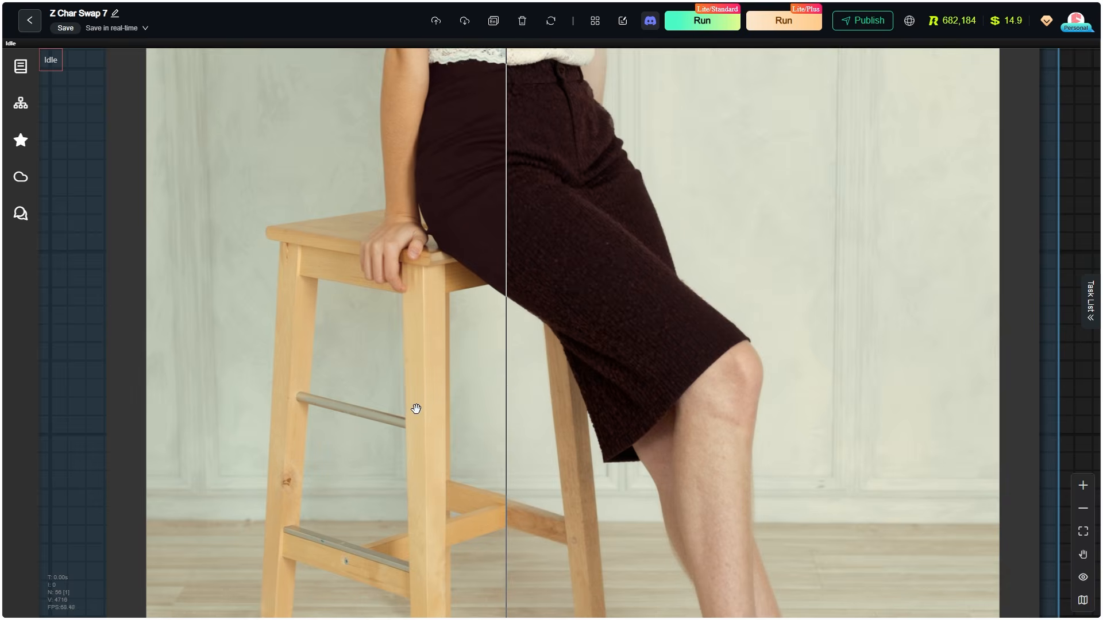
pyautogui.moveTo(414, 408); pyautogui.dragTo(404, 174)
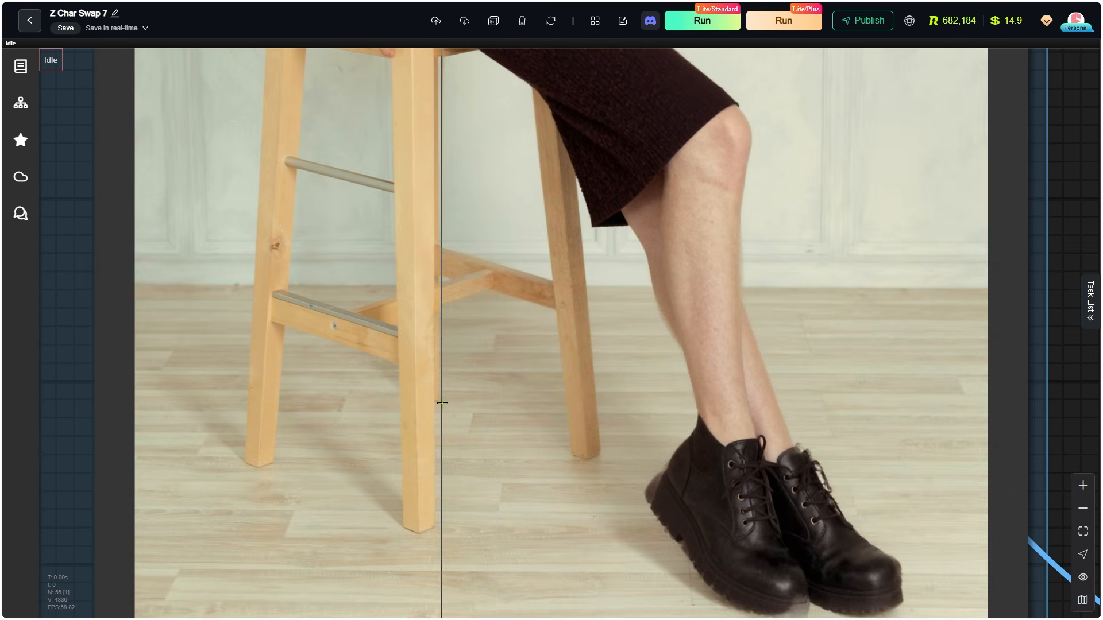
pyautogui.scroll(-4, 505, 437)
pyautogui.scroll(-5, 522, 444)
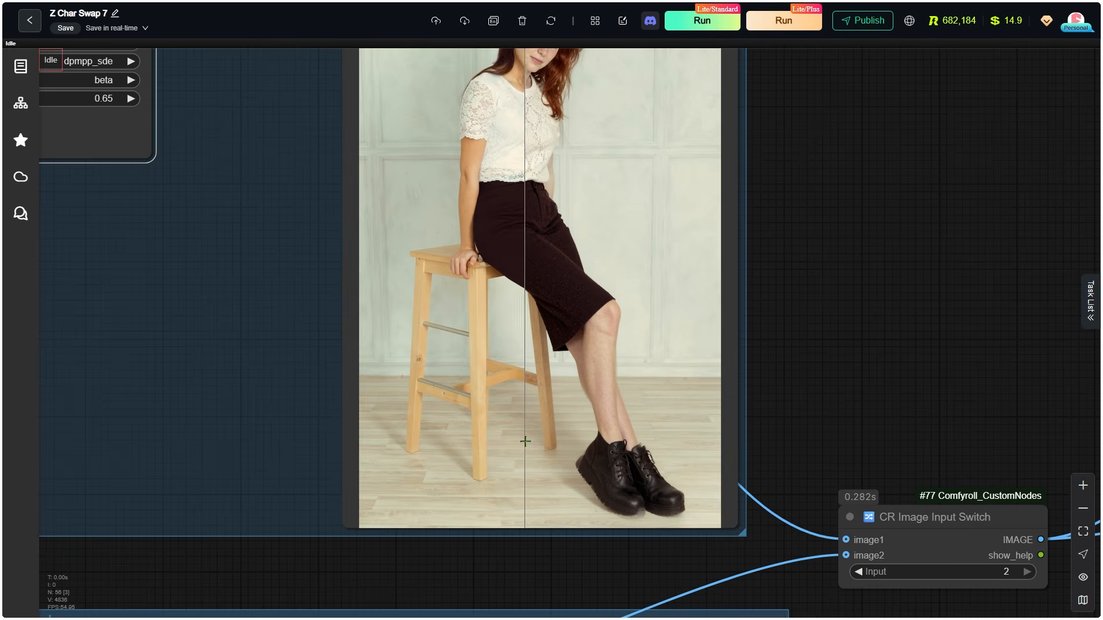
# Step: Return to the Regular KSampler and check its denoise value, keeping it at 0.65
pyautogui.press('space')
pyautogui.moveTo(264, 234); pyautogui.dragTo(796, 432)
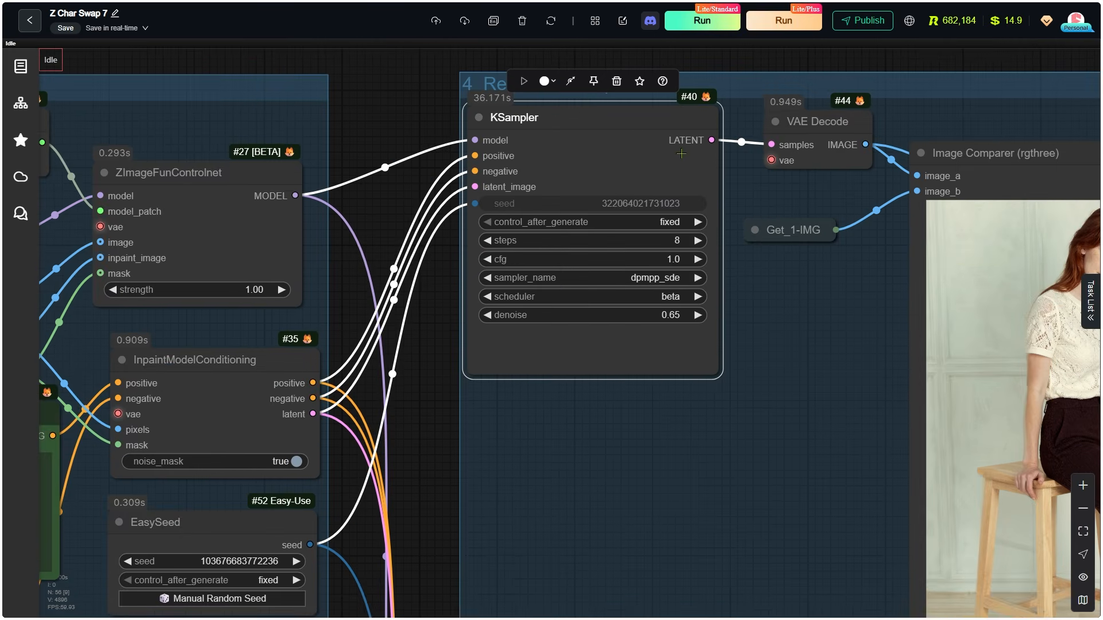
pyautogui.scroll(4, 682, 154)
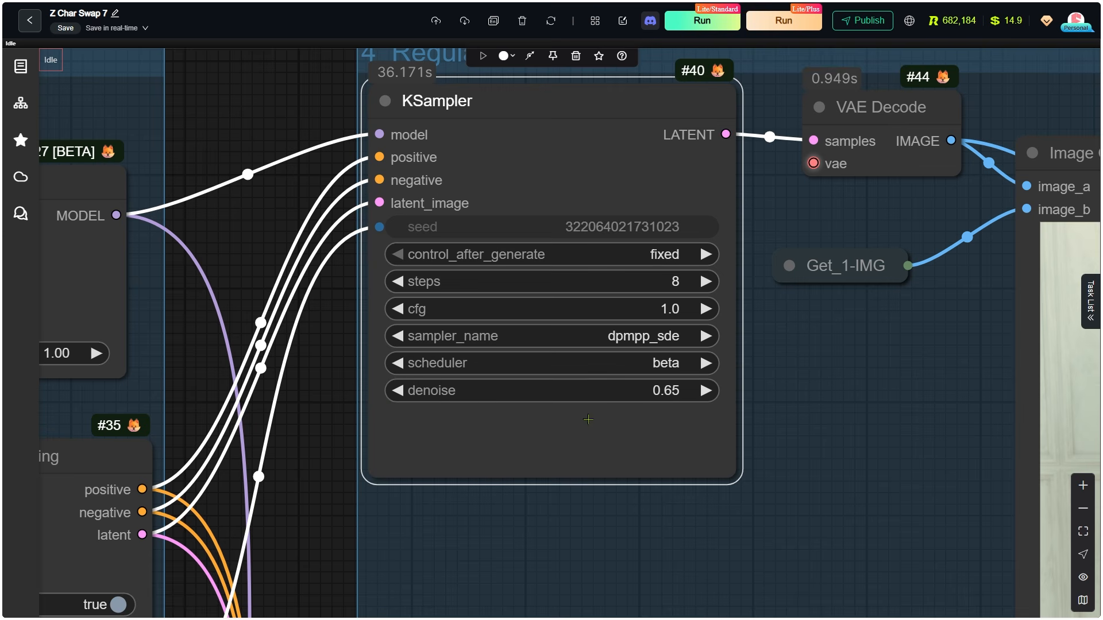
pyautogui.click(669, 396)
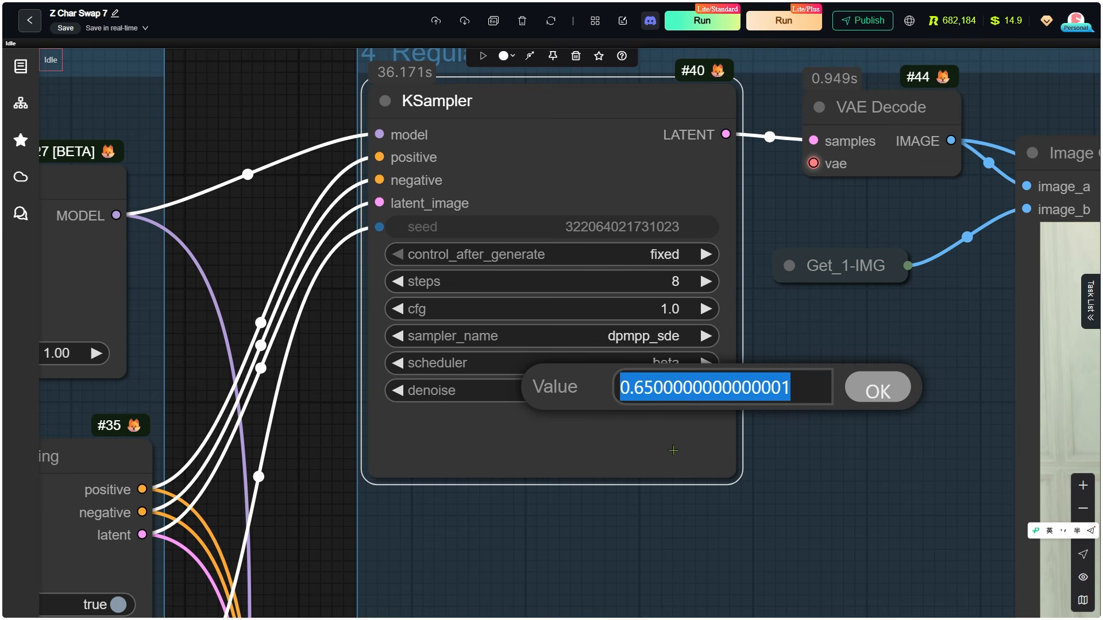
pyautogui.press('Return')
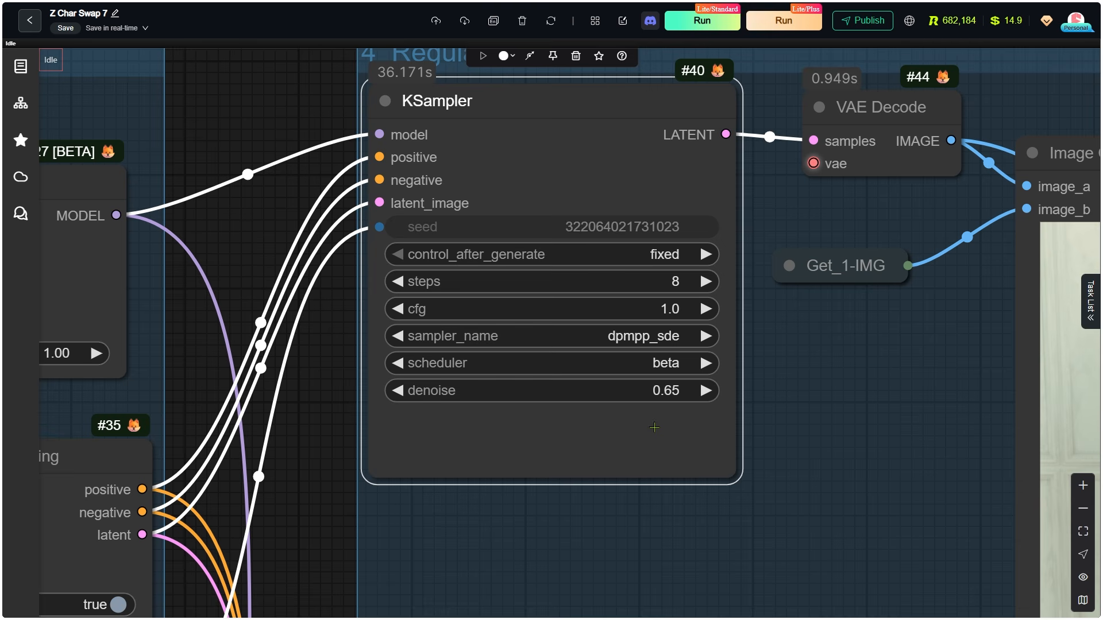
# Step: Go to the LanPaint KSampler group and inspect the LanPaint KSampler node's inputs and sampling settings
pyautogui.scroll(-7, 626, 346)
pyautogui.moveTo(694, 500); pyautogui.dragTo(635, 129)
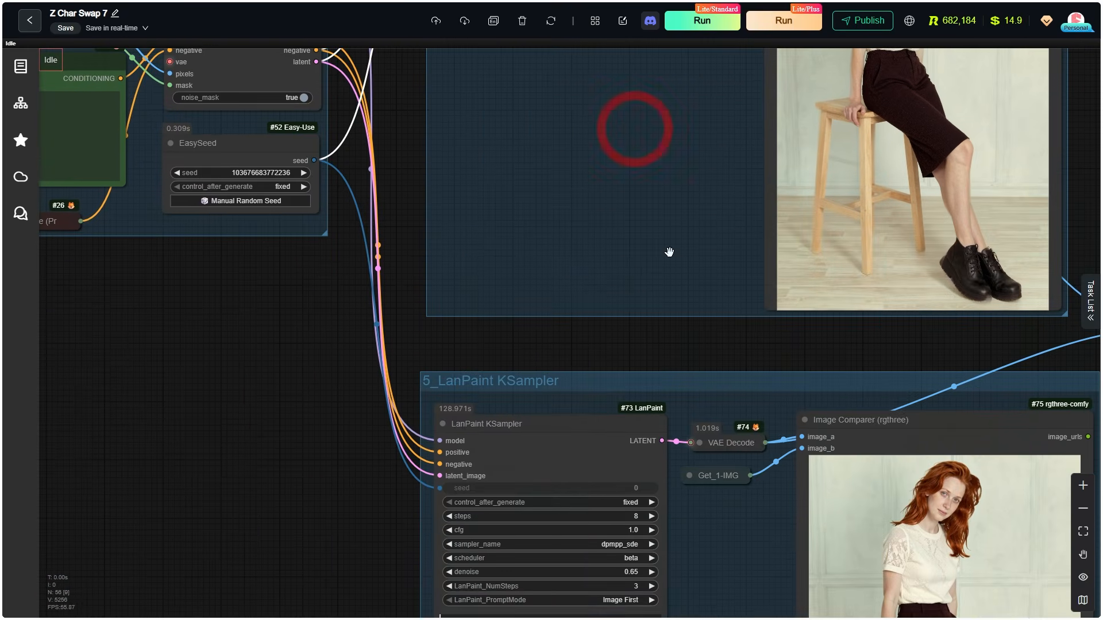
pyautogui.moveTo(680, 411); pyautogui.dragTo(675, 202)
pyautogui.scroll(7, 647, 282)
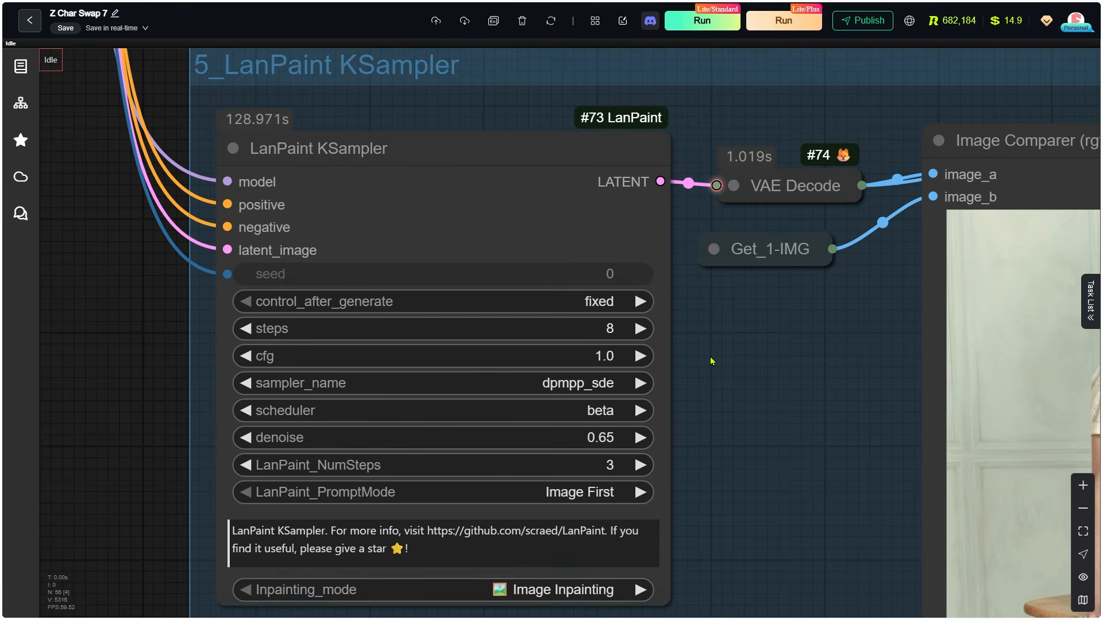
pyautogui.moveTo(713, 361); pyautogui.dragTo(711, 300)
pyautogui.click(527, 127)
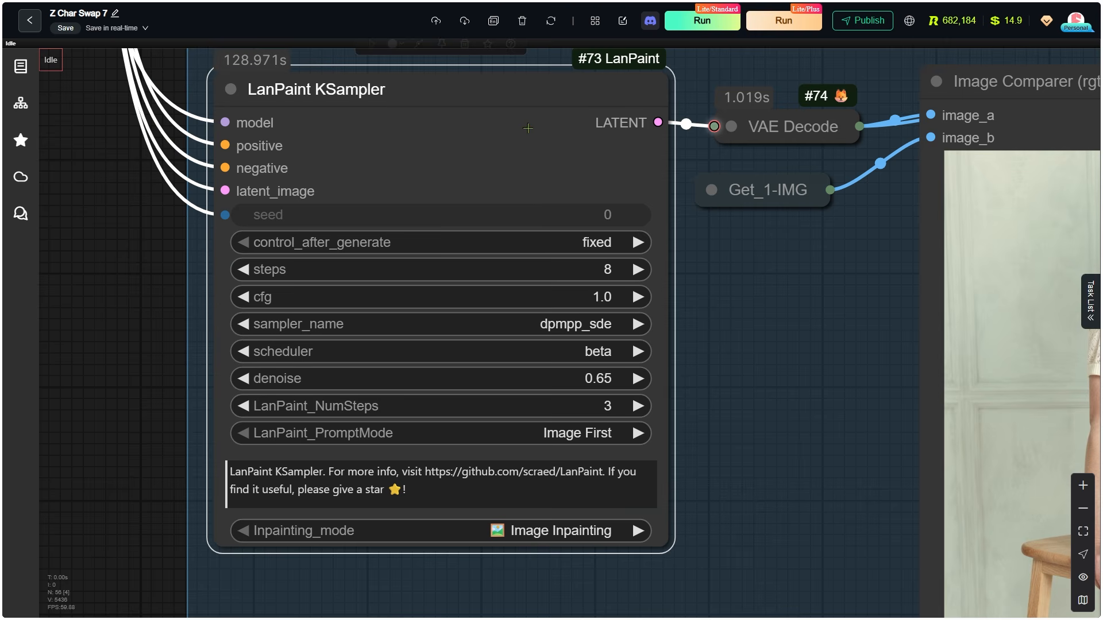
# Step: Compare the LanPaint KSampler result with the source image in its Image Comparer, examining the stool, skirt and shoes
pyautogui.scroll(-2, 527, 127)
pyautogui.moveTo(722, 313); pyautogui.dragTo(325, 104)
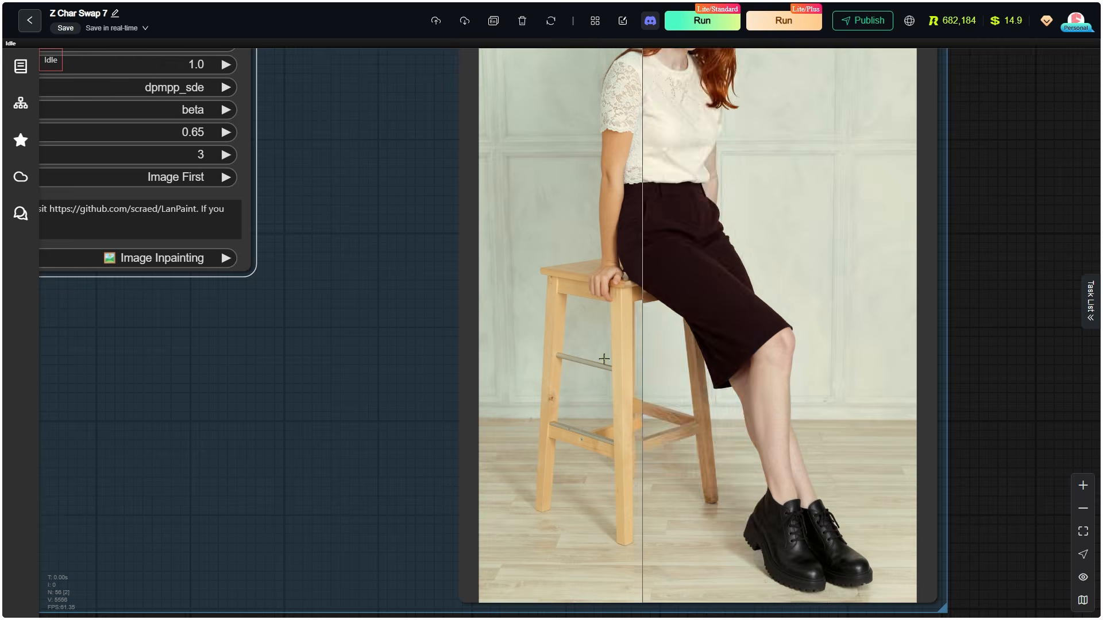
pyautogui.scroll(6, 689, 488)
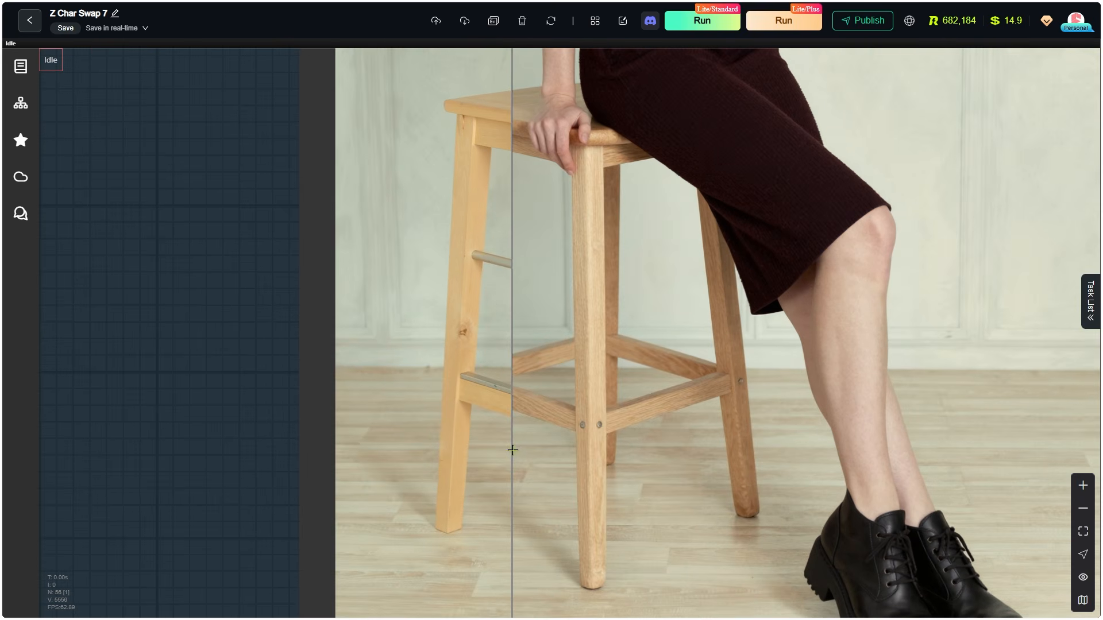
pyautogui.scroll(-10, 547, 497)
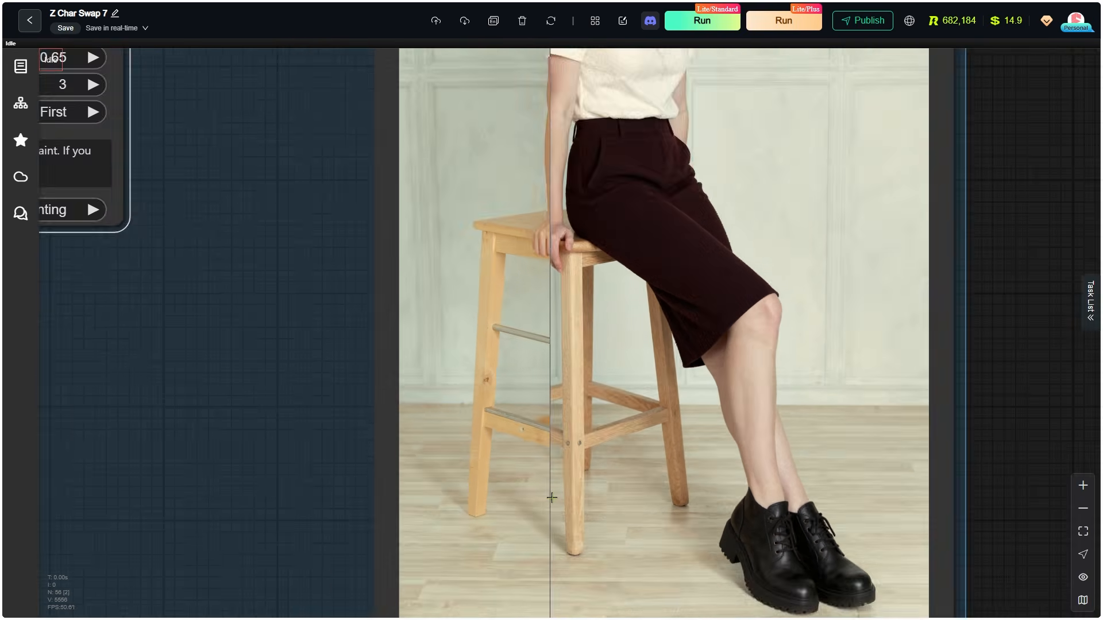
# Step: Re-examine the stool legs, floor and shoes in the Regular KSampler's Image Comparer for contrast with the LanPaint result
pyautogui.moveTo(788, 229); pyautogui.dragTo(902, 616)
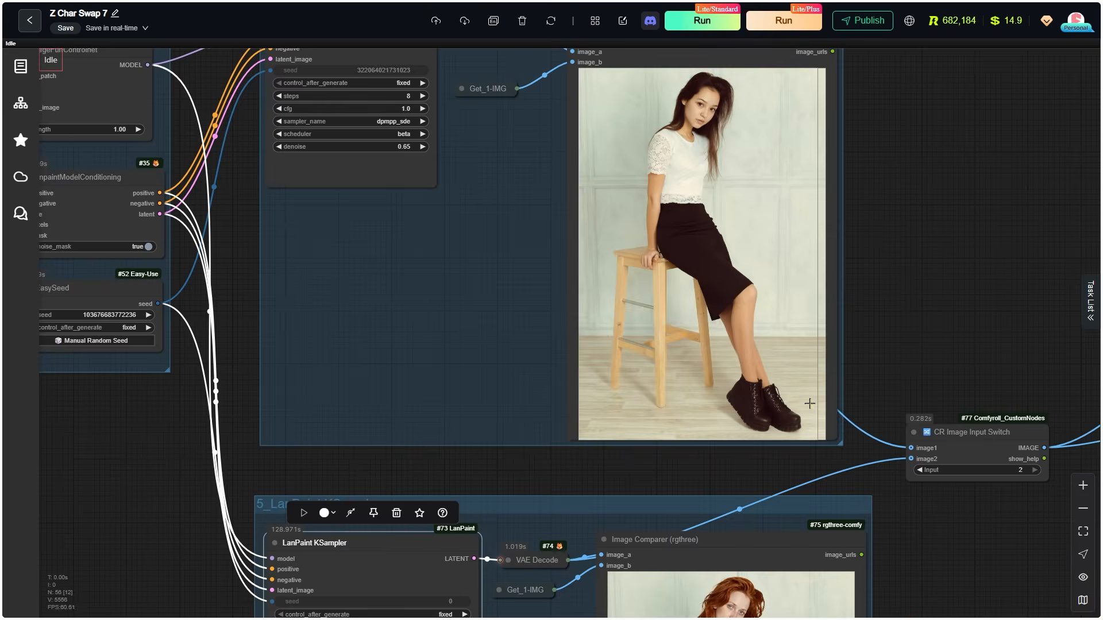
pyautogui.scroll(13, 810, 405)
pyautogui.press('space')
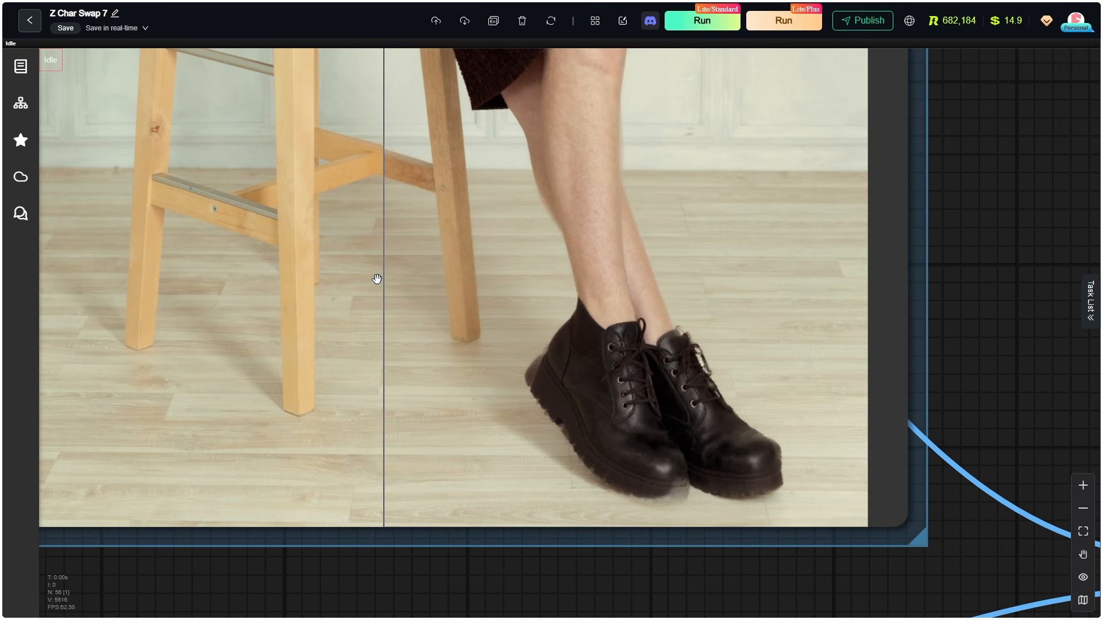
pyautogui.moveTo(376, 279); pyautogui.dragTo(421, 354)
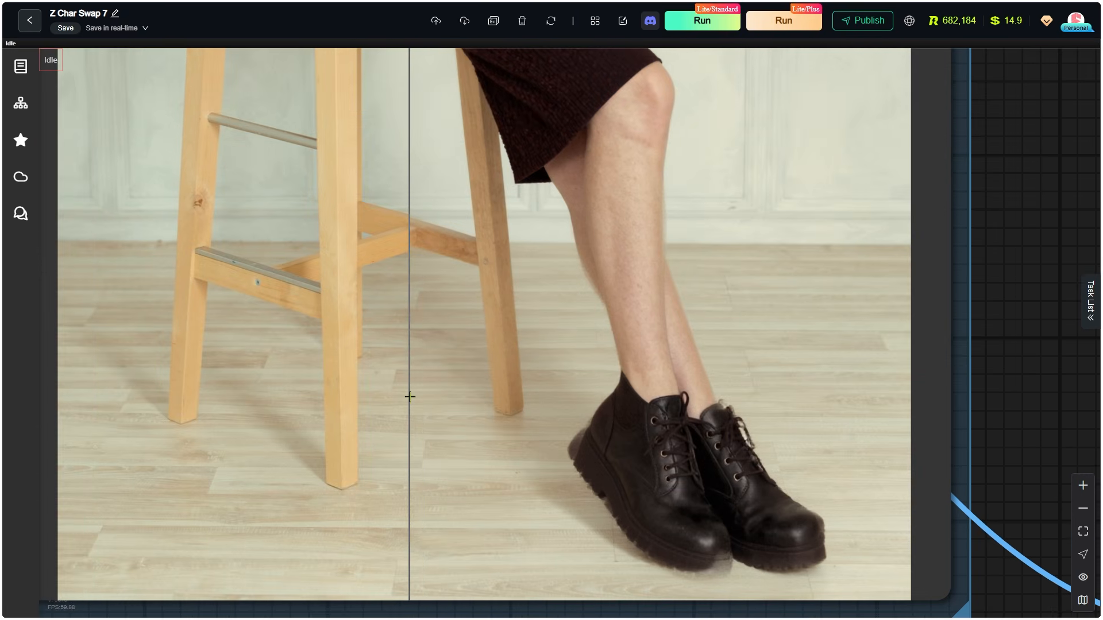
pyautogui.scroll(-10, 419, 389)
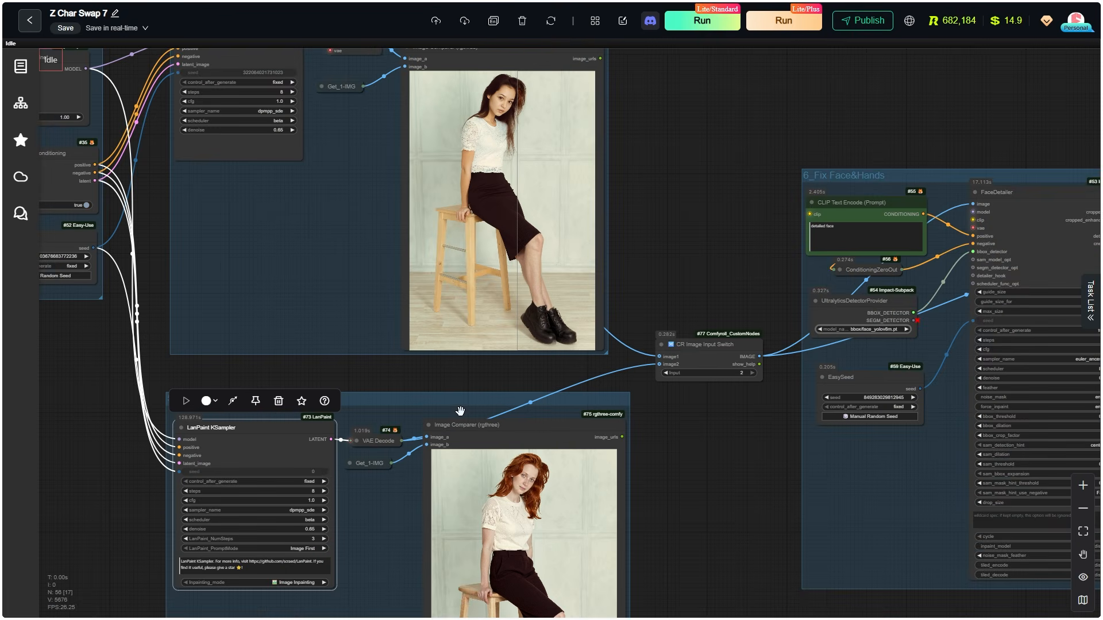
# Step: Check the LanPaint_NumSteps value in the LanPaint KSampler node, keeping it at 3
pyautogui.moveTo(327, 479); pyautogui.dragTo(543, 244)
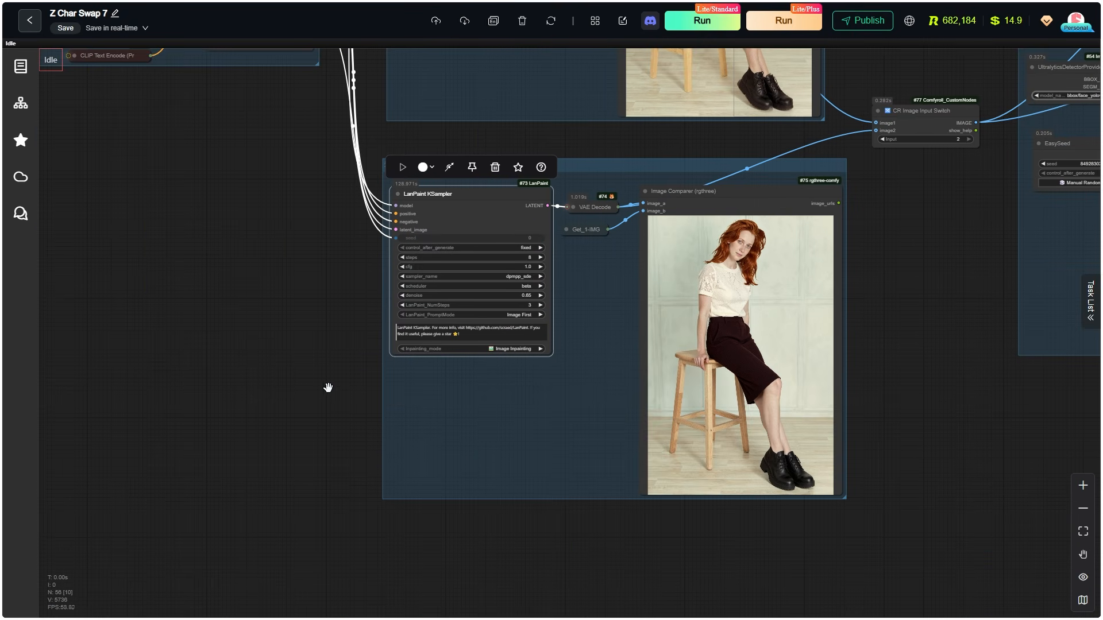
pyautogui.scroll(10, 348, 297)
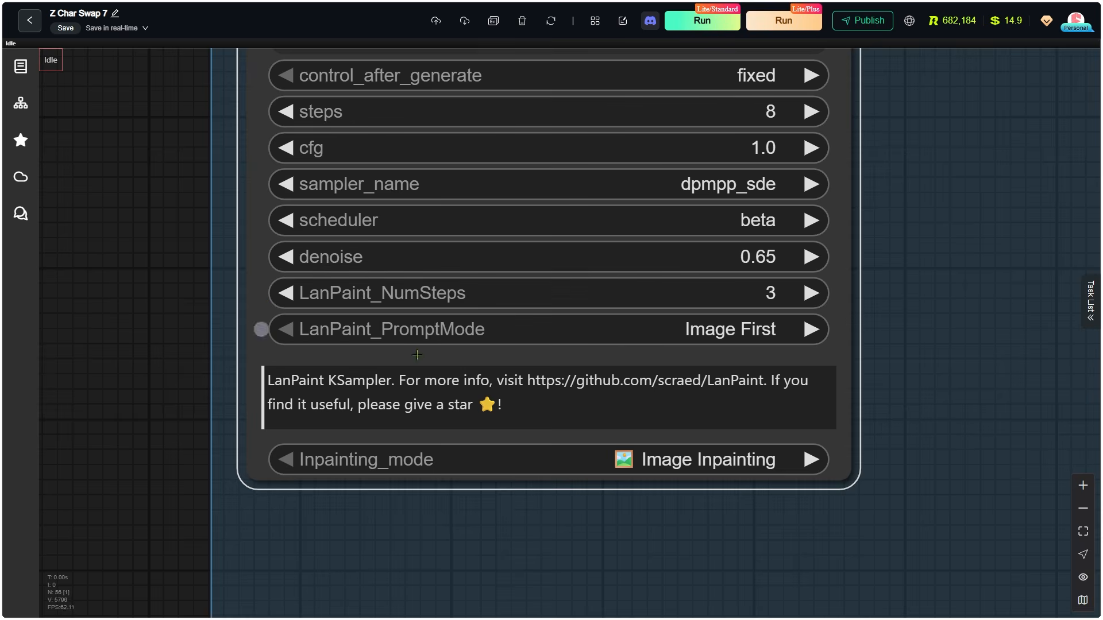
pyautogui.scroll(-1, 483, 440)
pyautogui.click(745, 310)
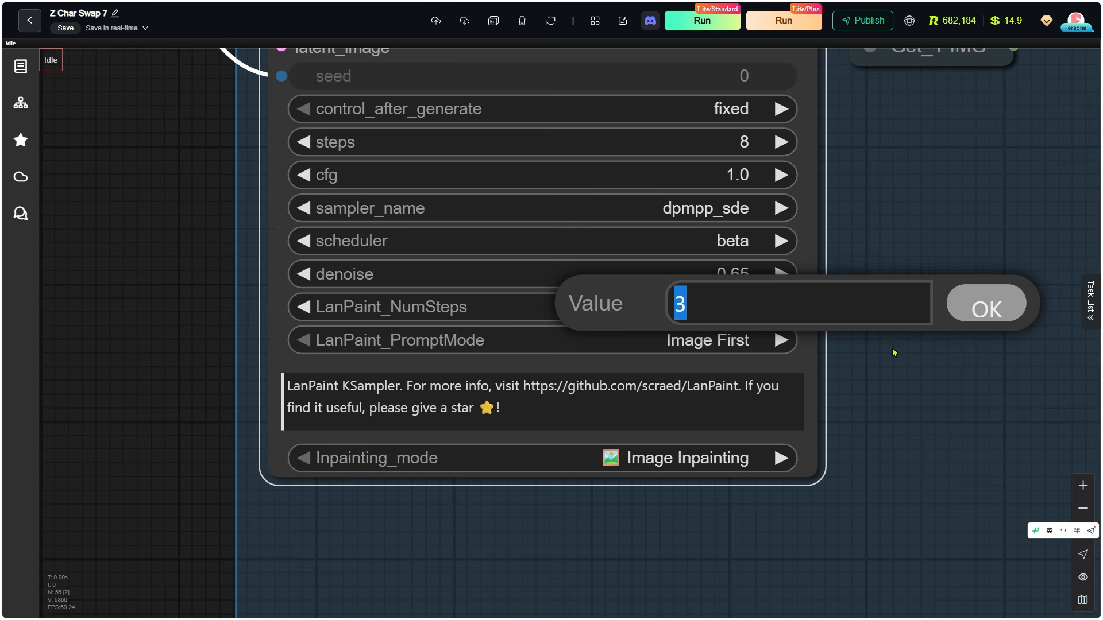
pyautogui.press('Return')
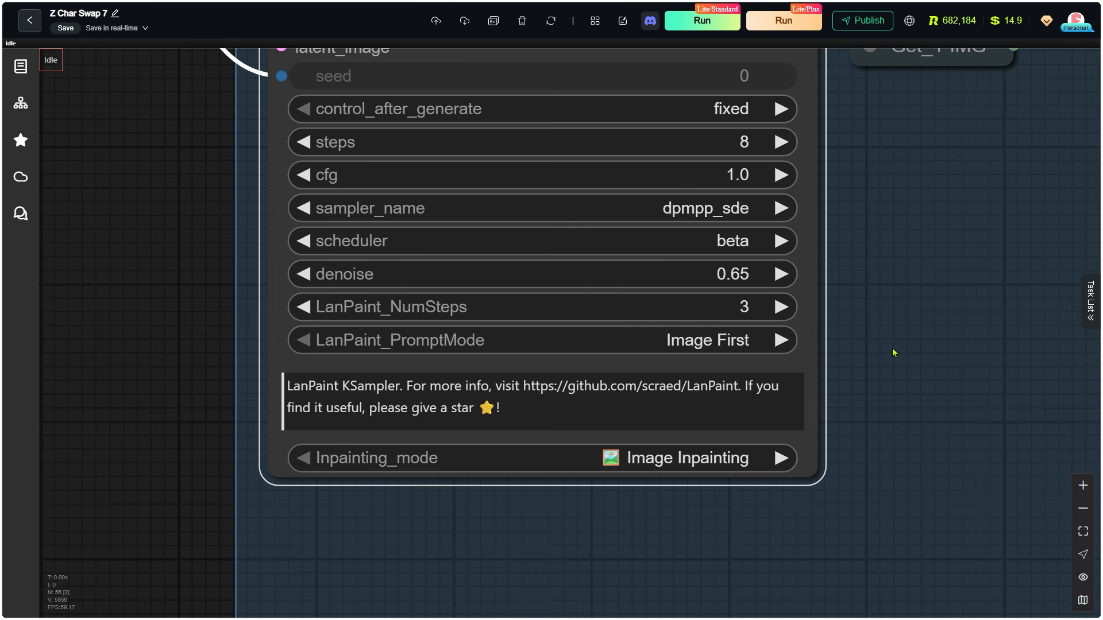
# Step: Inspect the CR Image Input Switch node that chooses between the Regular and LanPaint KSampler outputs
pyautogui.scroll(-9, 453, 512)
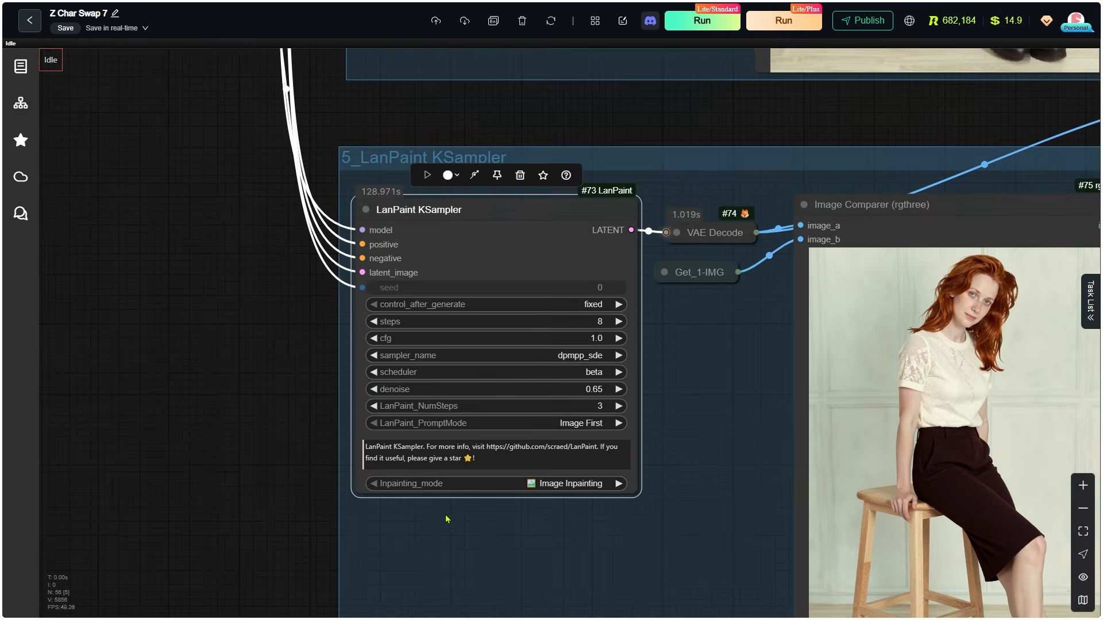
pyautogui.moveTo(976, 189); pyautogui.dragTo(540, 319)
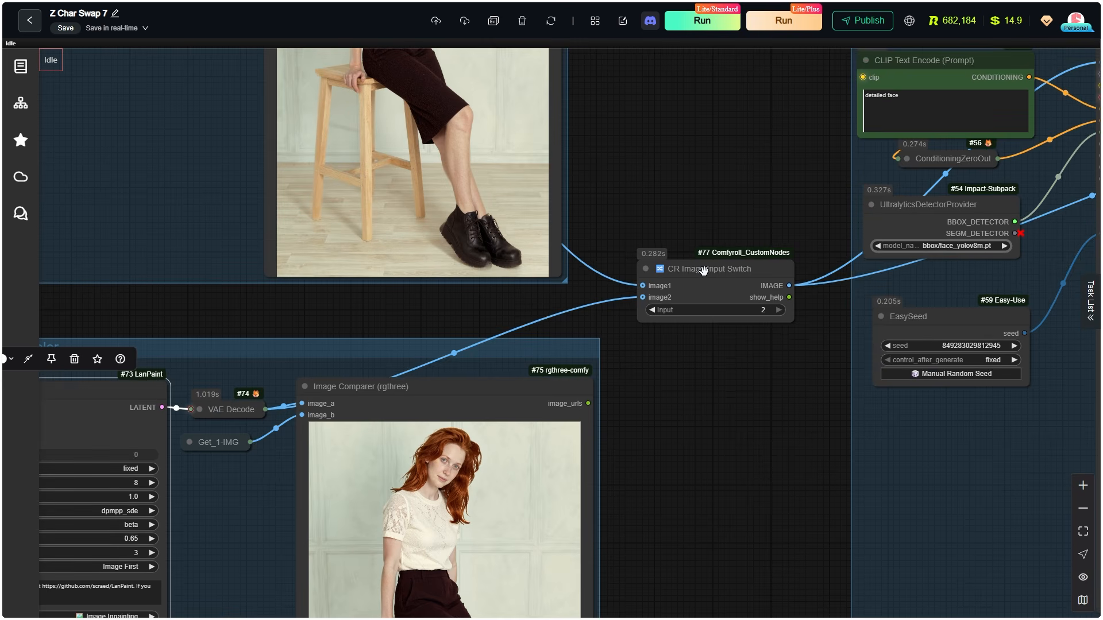
pyautogui.click(705, 273)
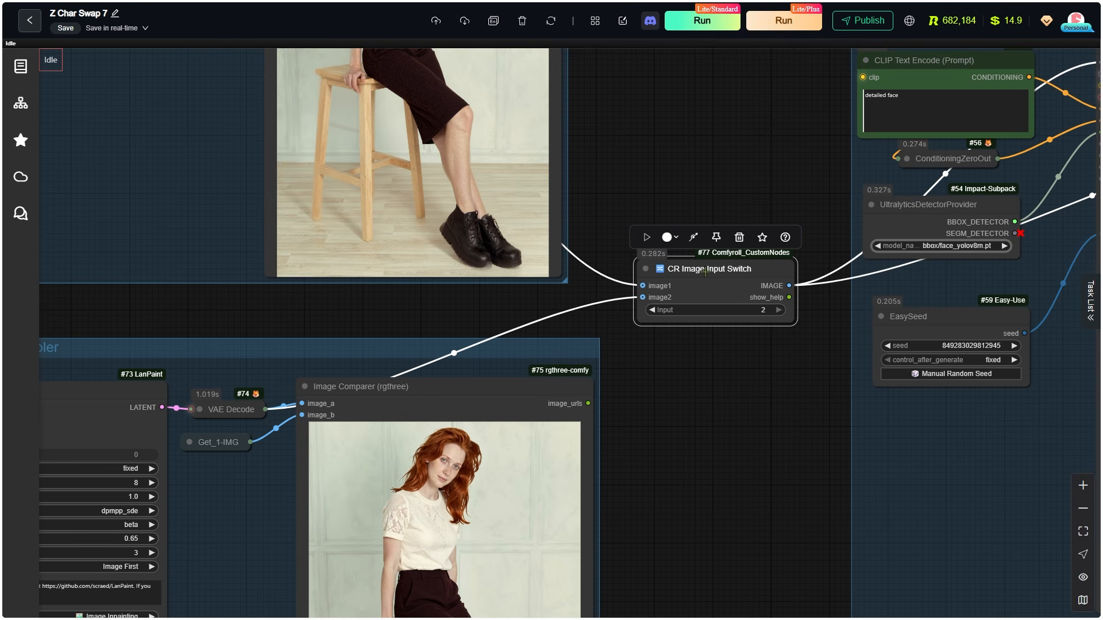
# Step: Inspect the face and hand FaceDetailer nodes in the Fix Face&Hands group, along with their prompts, detectors and denoise settings
pyautogui.scroll(-2, 705, 271)
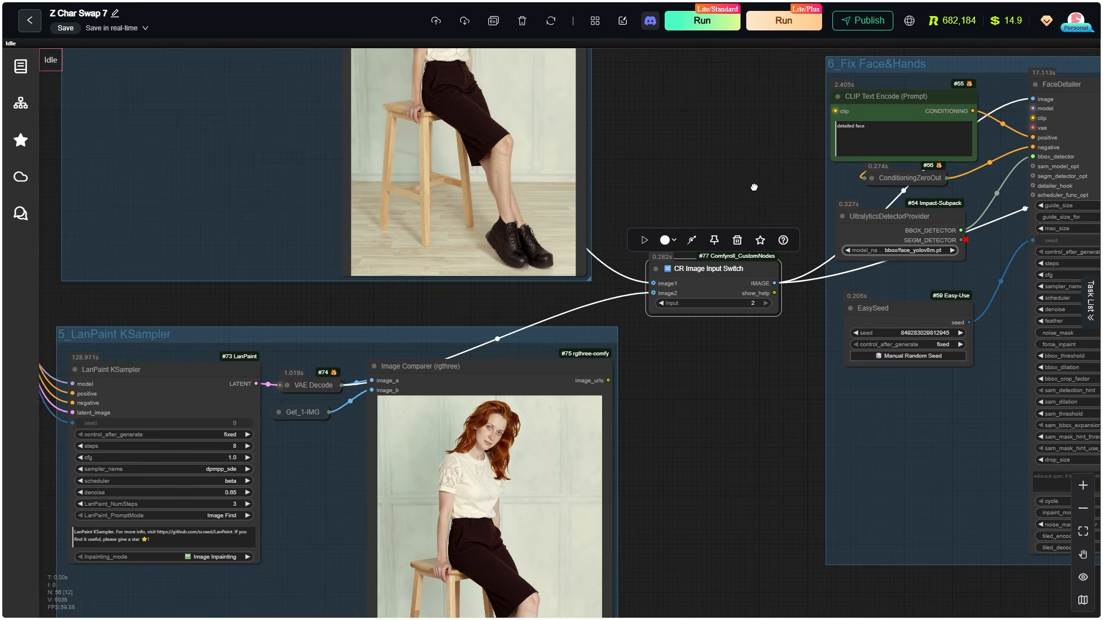
pyautogui.moveTo(754, 187); pyautogui.dragTo(155, 209)
pyautogui.click(578, 149)
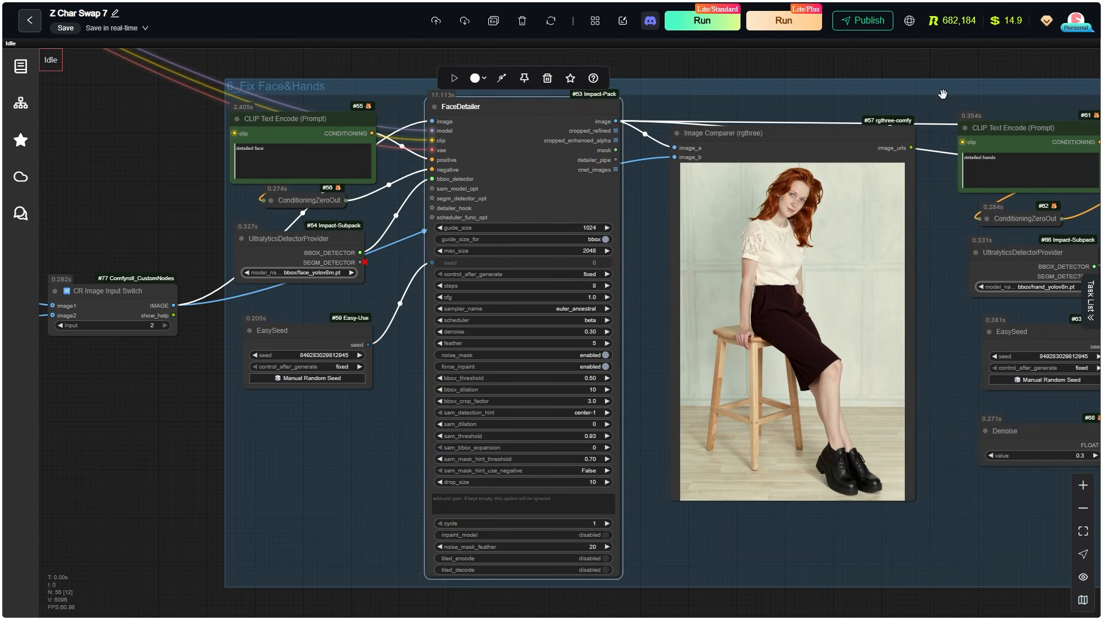
pyautogui.moveTo(942, 93); pyautogui.dragTo(396, 92)
pyautogui.scroll(4, 712, 140)
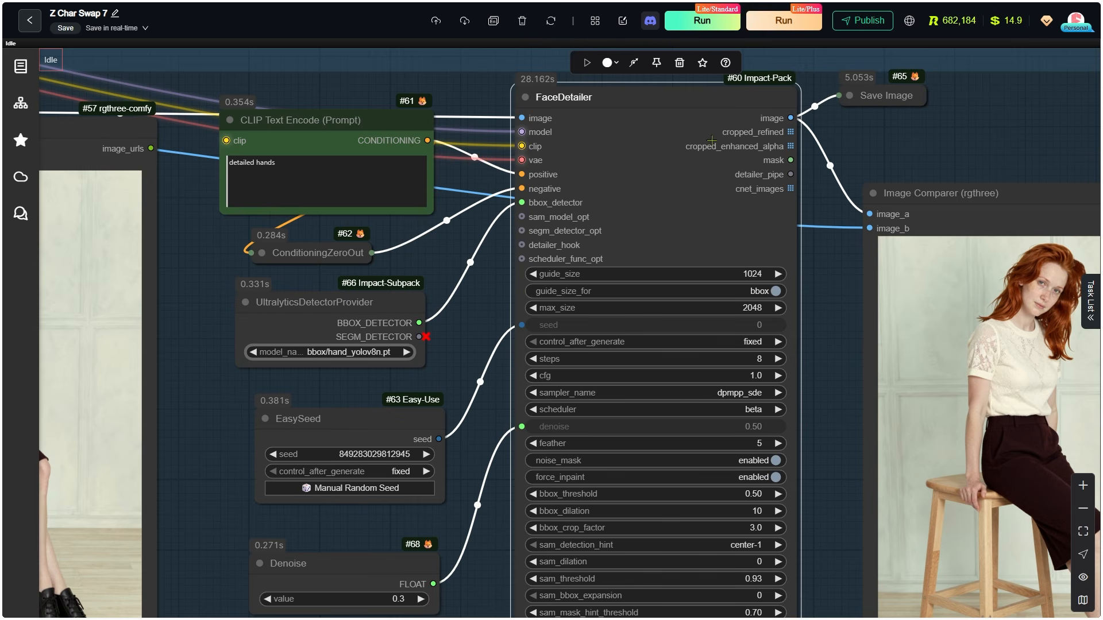
# Step: Compare the face before and after detailing up close in the face FaceDetailer's Image Comparer
pyautogui.scroll(-3, 831, 161)
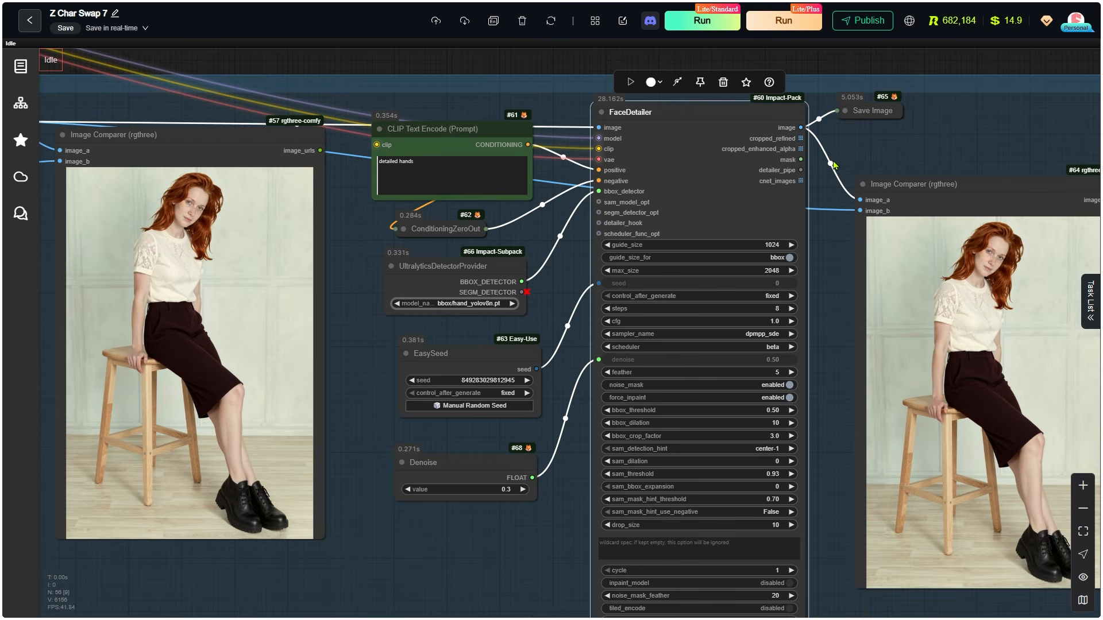
pyautogui.moveTo(198, 210); pyautogui.dragTo(613, 212)
pyautogui.scroll(8, 615, 216)
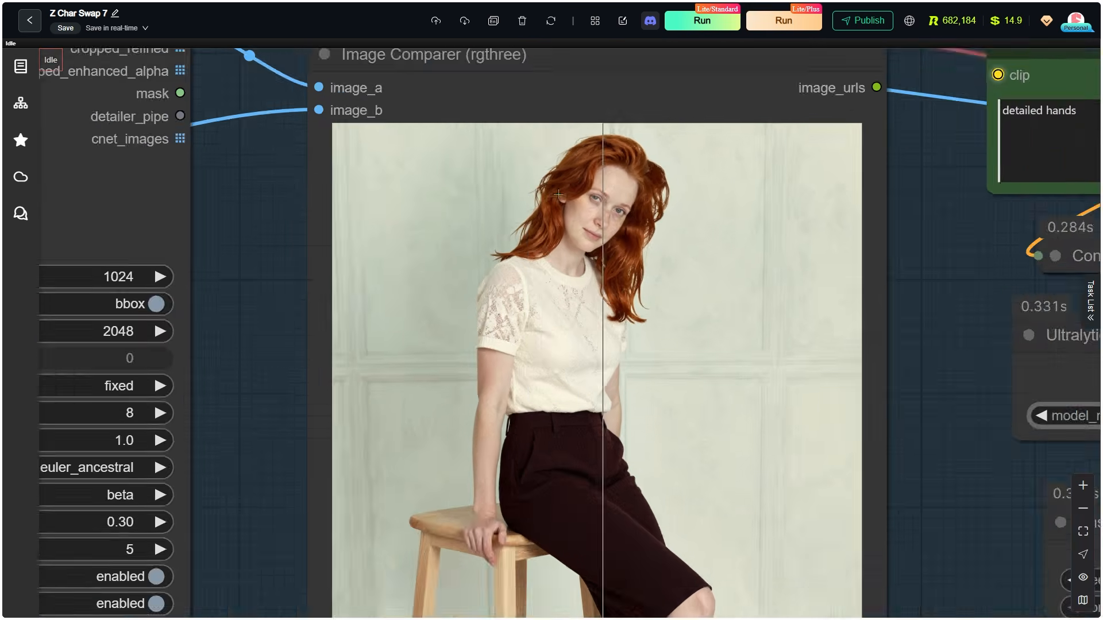
pyautogui.scroll(2, 867, 212)
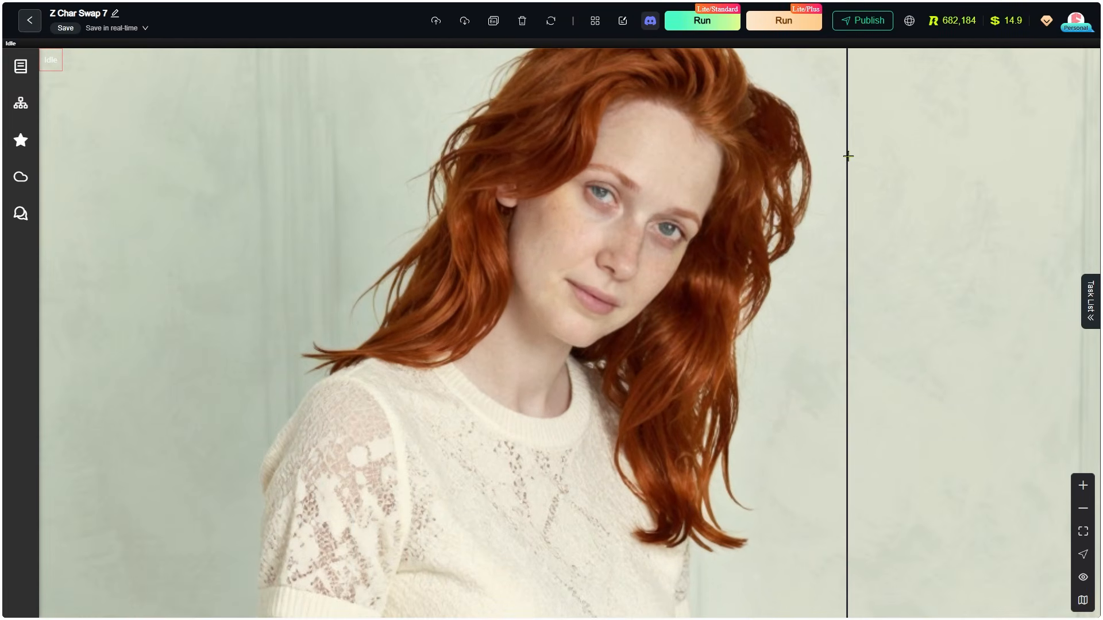
pyautogui.scroll(1, 848, 156)
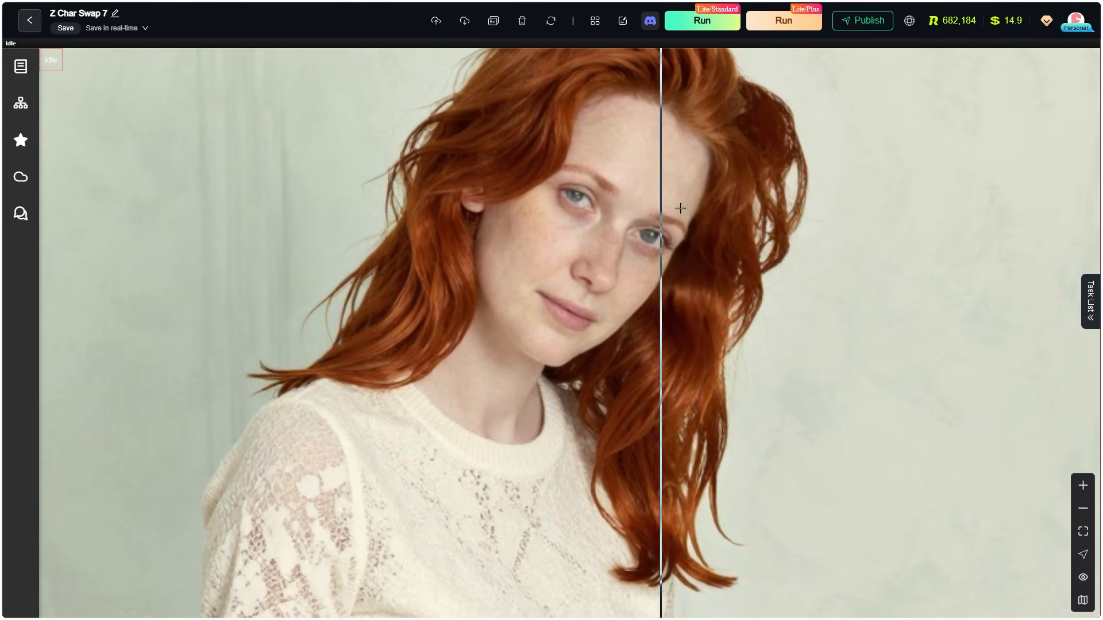
pyautogui.scroll(-1, 280, 213)
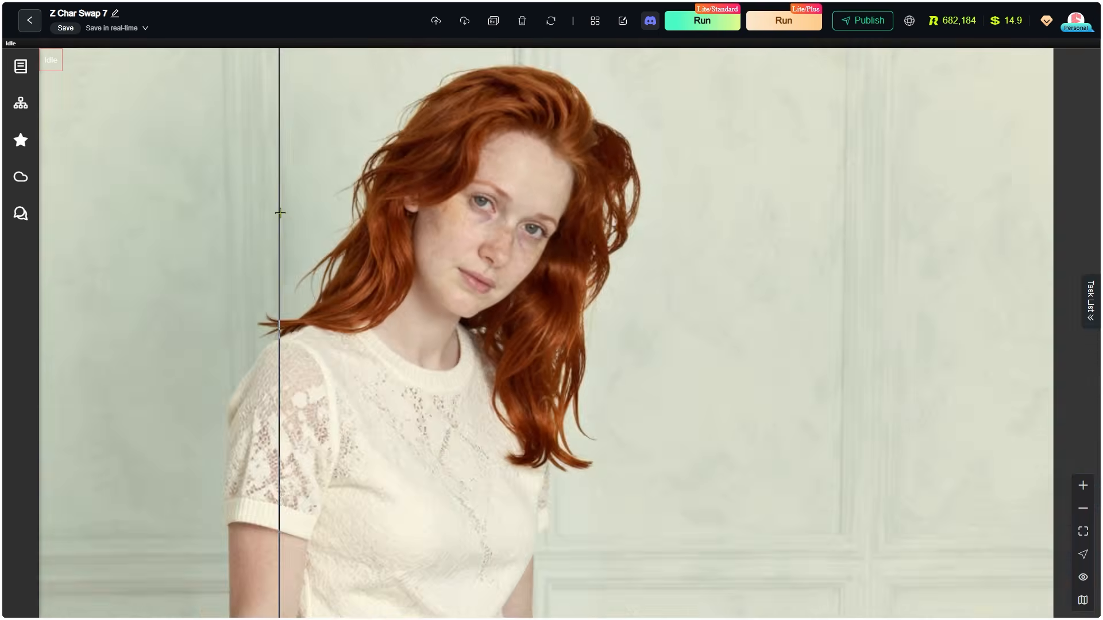
# Step: Compare the hand resting on the stool before and after detailing in the hand FaceDetailer's Image Comparer
pyautogui.scroll(-3, 280, 213)
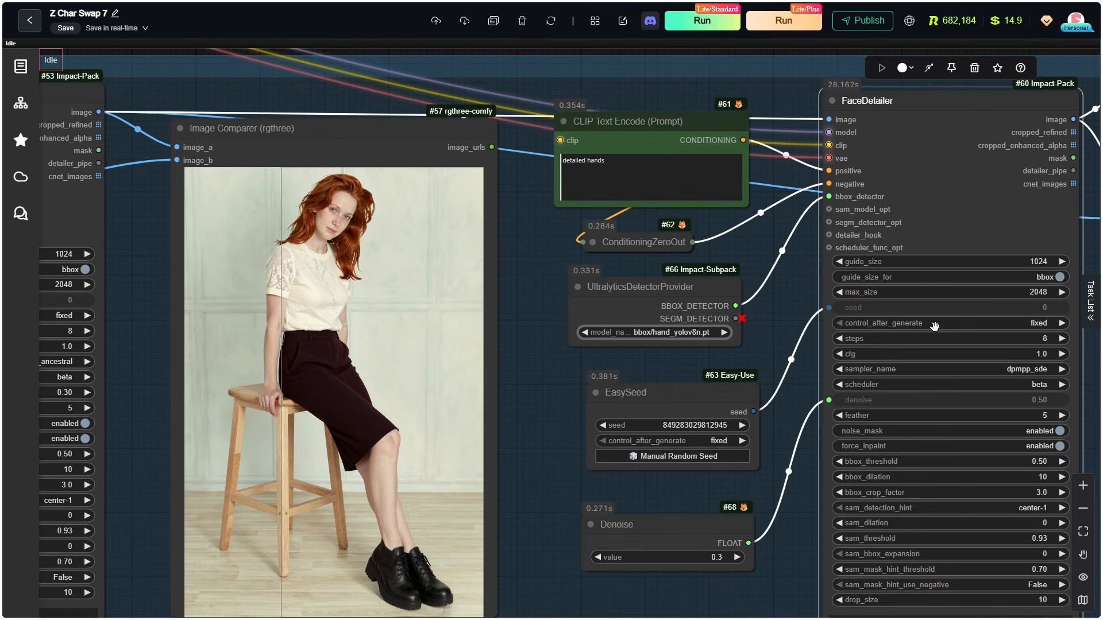
pyautogui.moveTo(867, 320); pyautogui.dragTo(259, 231)
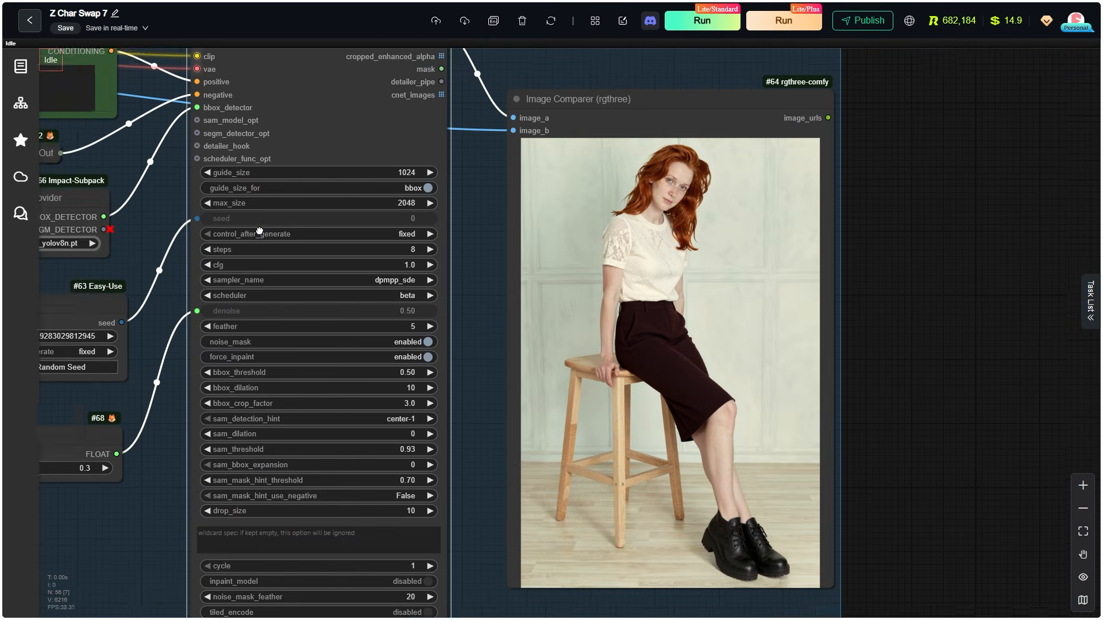
pyautogui.scroll(10, 530, 389)
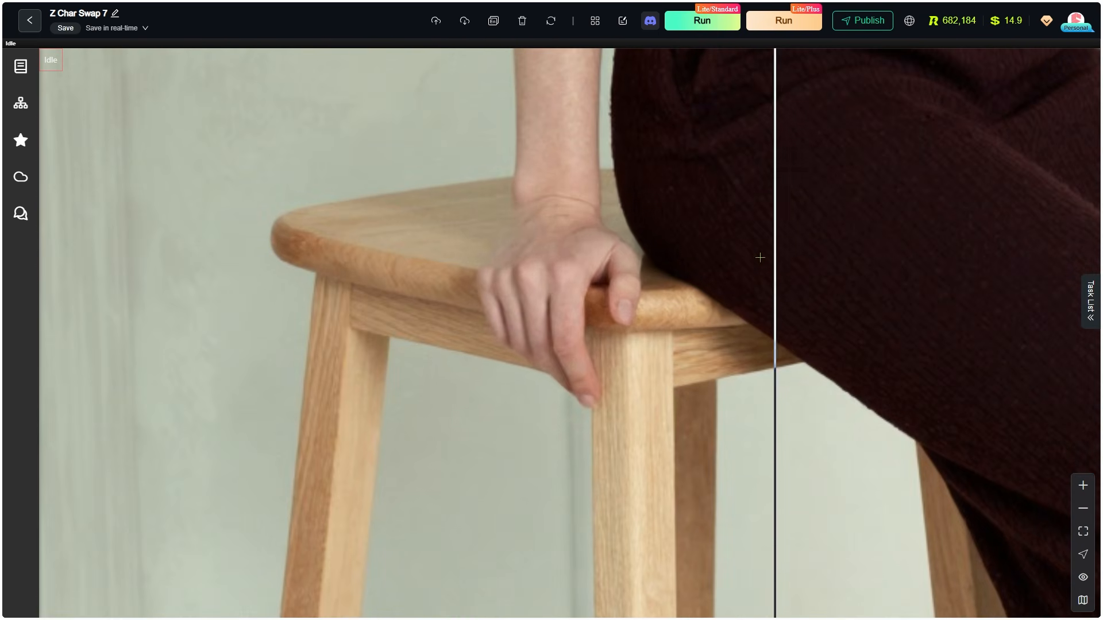